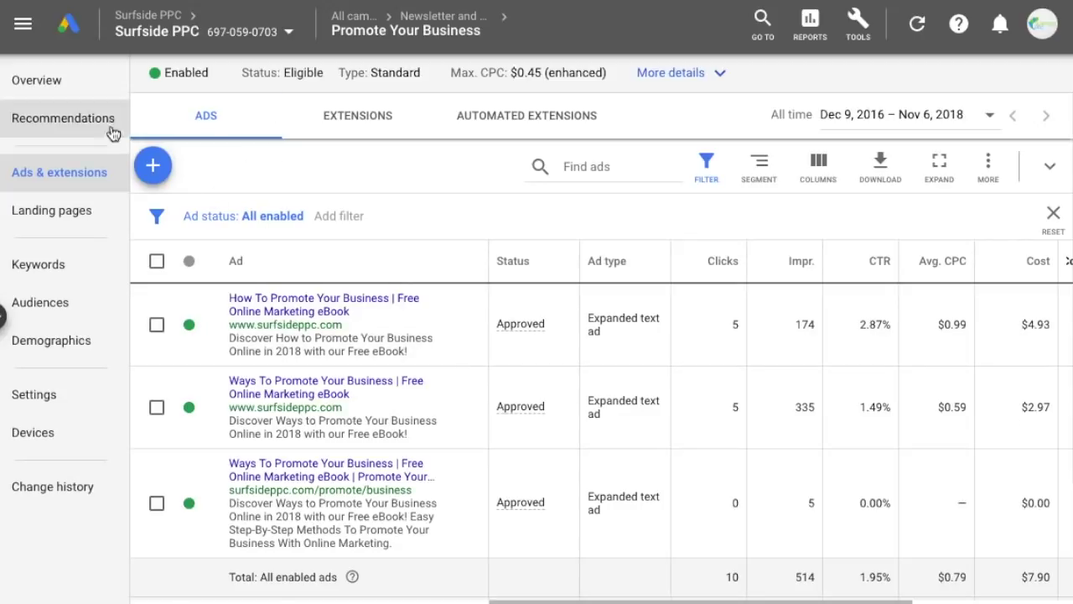
Open the new-ad choices on the Promote Your Business ad group's ads list.
{"action": "left_click", "coordinate": [157, 170]}
Start a new text ad and review its prefilled headlines and description.
{"action": "left_click", "coordinate": [169, 249]}
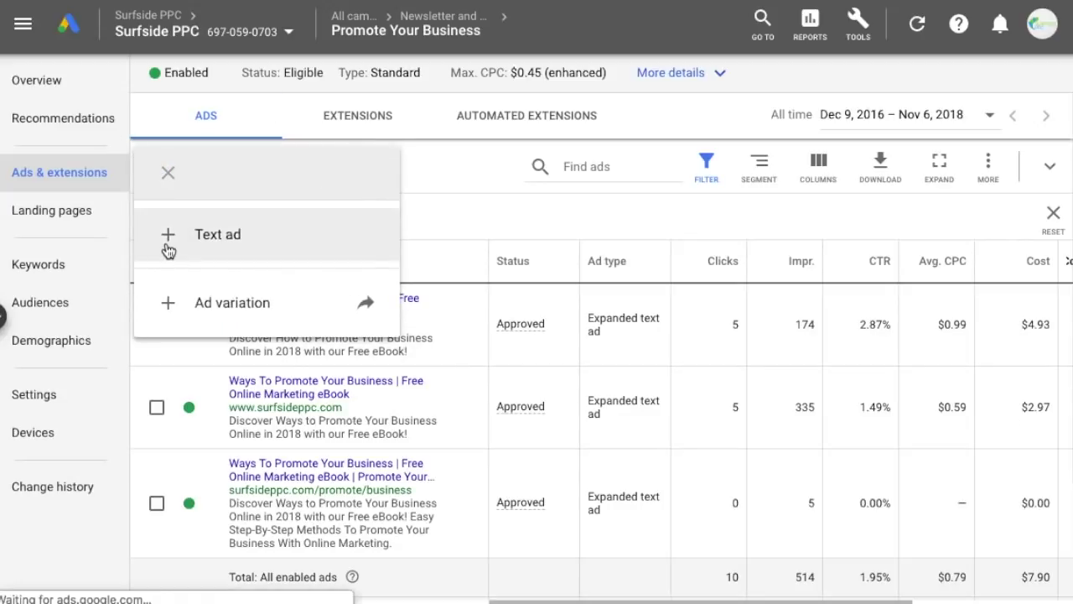
{"action": "scroll", "coordinate": [414, 239], "scroll_direction": "down", "scroll_amount": 1}
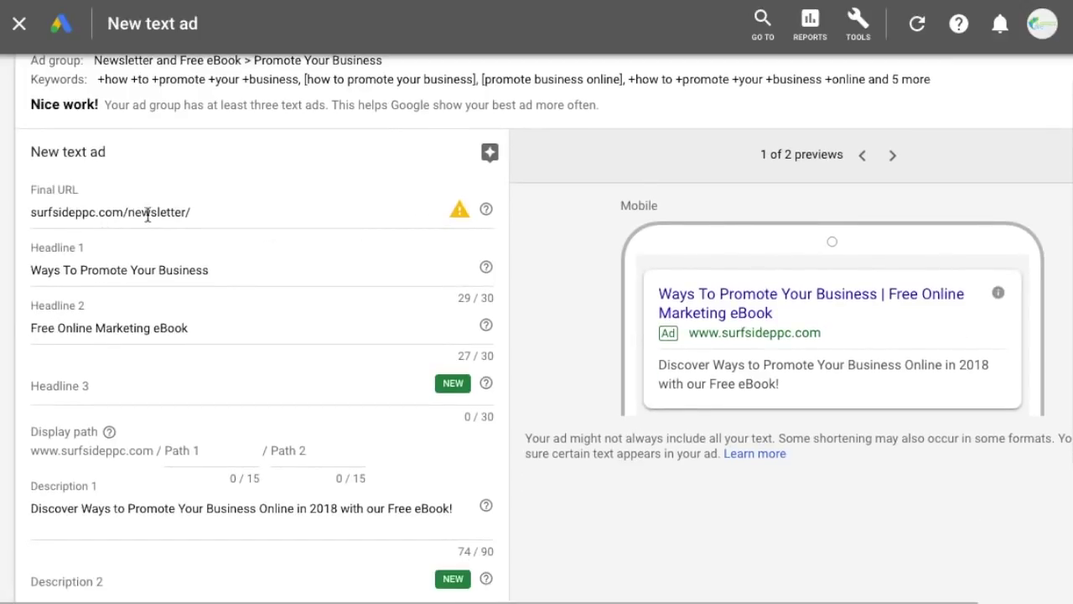
{"action": "scroll", "coordinate": [139, 221], "scroll_direction": "down", "scroll_amount": 1}
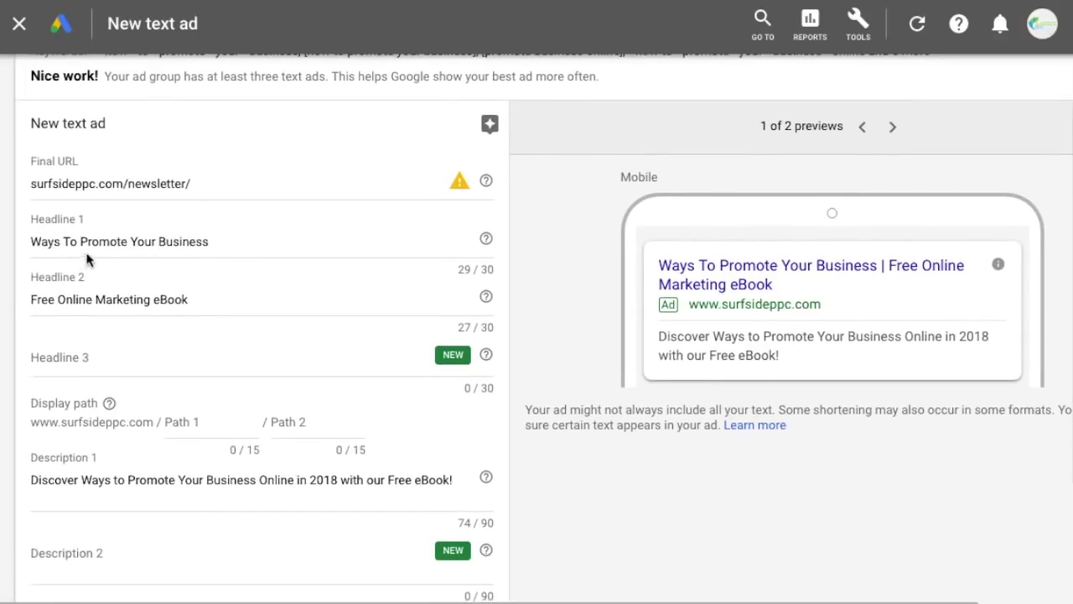
{"action": "scroll", "coordinate": [74, 314], "scroll_direction": "down", "scroll_amount": 2}
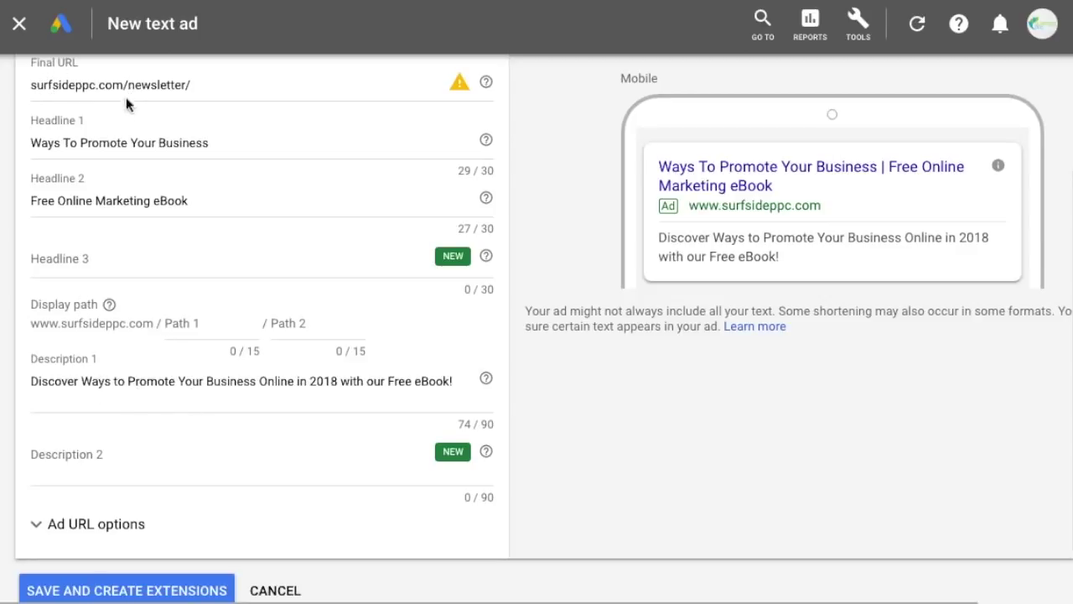
Replace Headline 1 with 'Free PPC Advertising Course' and clear Headline 2.
{"action": "left_click_drag", "start_coordinate": [214, 144], "coordinate": [25, 145]}
{"action": "type", "text": "Fr"}
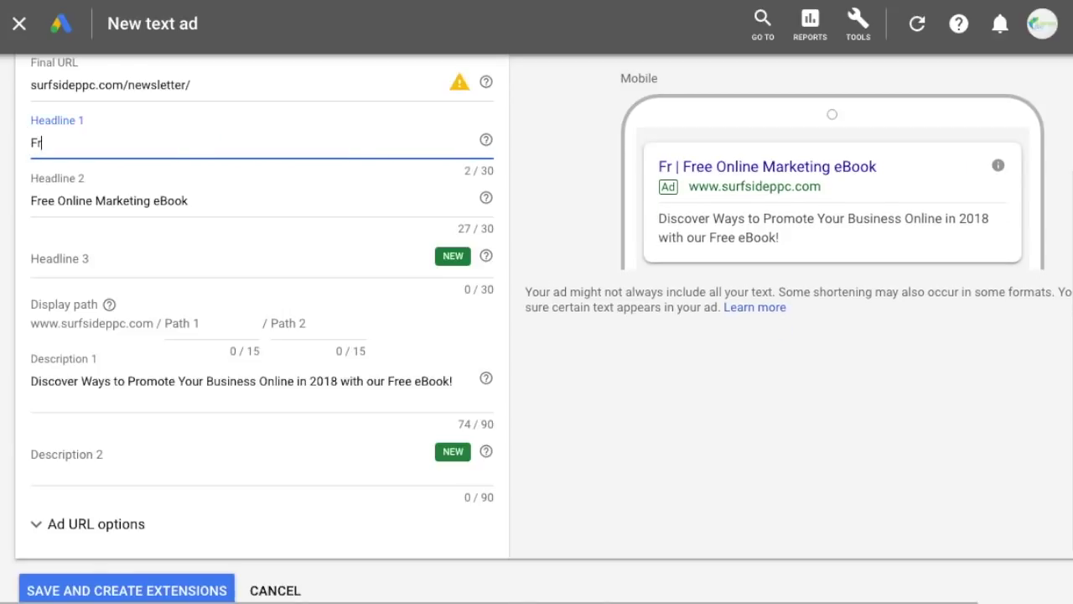
{"action": "type", "text": "ee PPC Adv"}
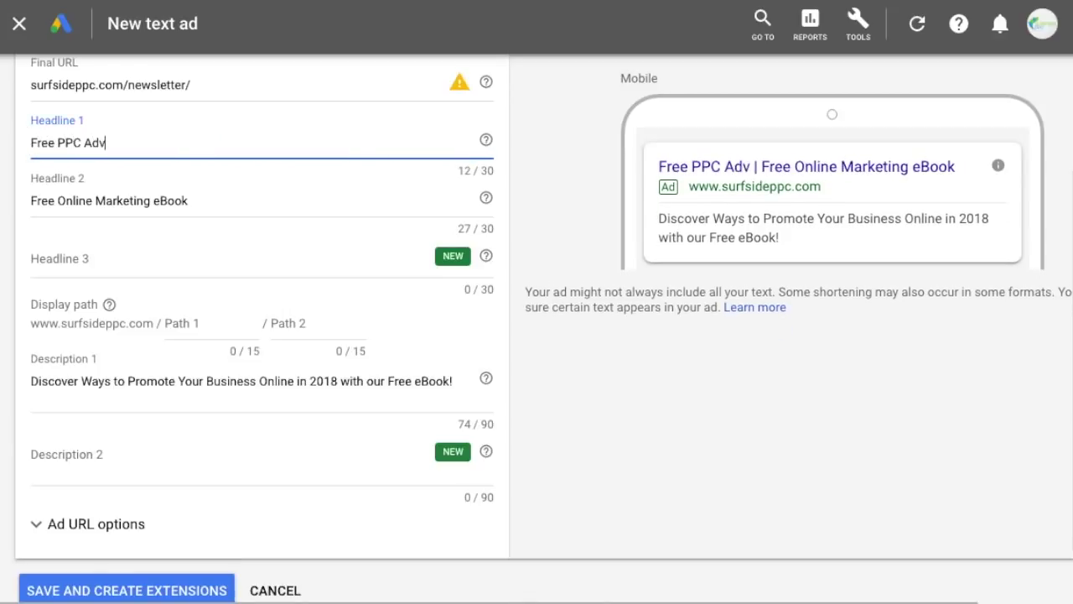
{"action": "type", "text": "ertising Course"}
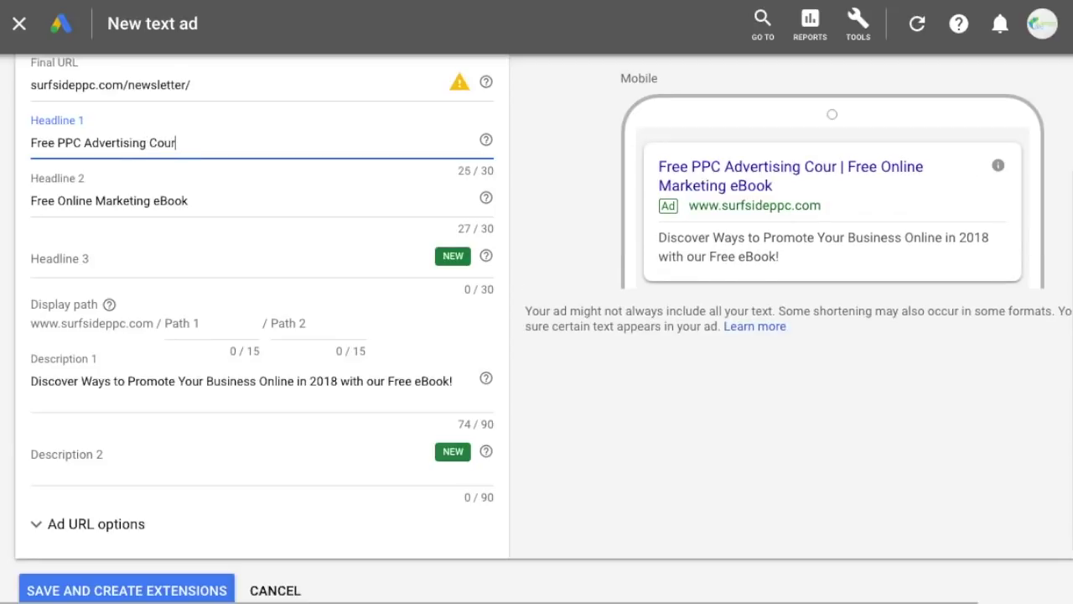
{"action": "left_click_drag", "start_coordinate": [216, 201], "coordinate": [10, 182]}
{"action": "key", "text": "BackSpace"}
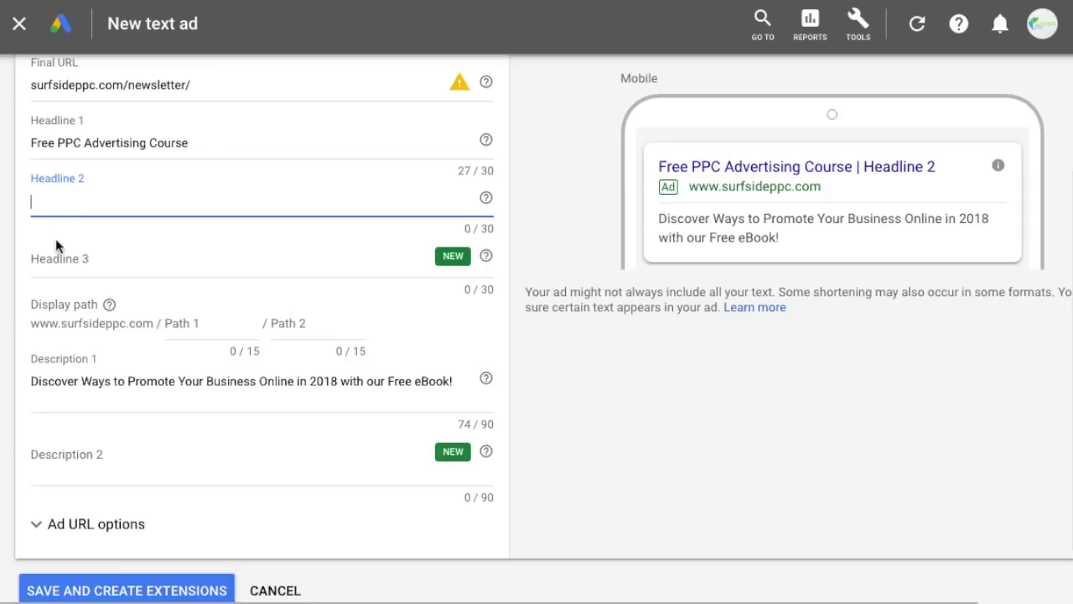
Set Headline 3 to 'Surfside PPC' and enter 'Hurry Offer Ends in {' in Headline 2.
{"action": "left_click", "coordinate": [30, 252]}
{"action": "type", "text": "Sur"}
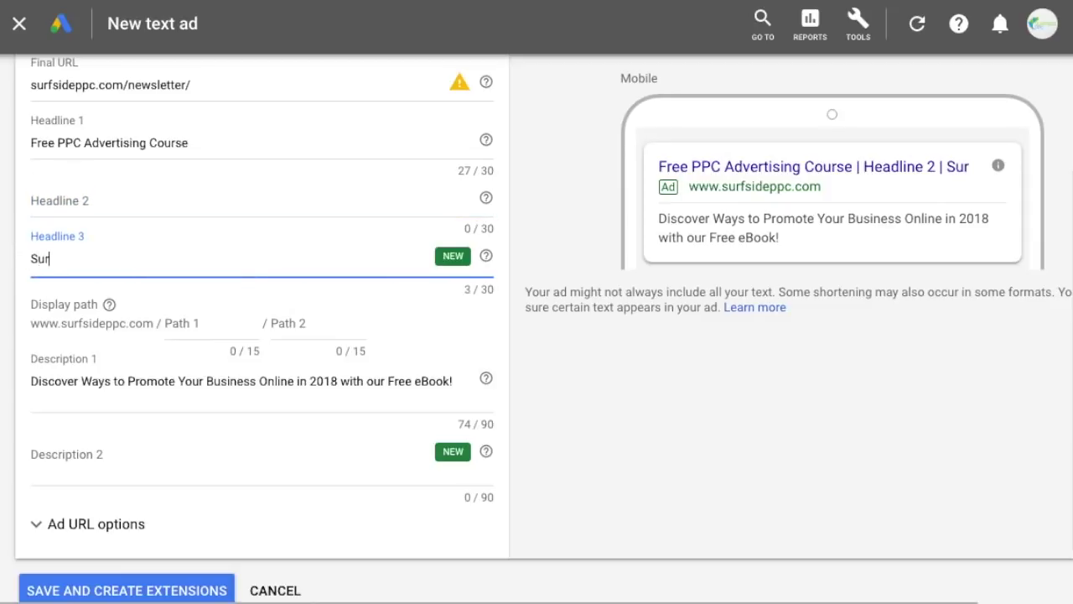
{"action": "type", "text": "fside PPC"}
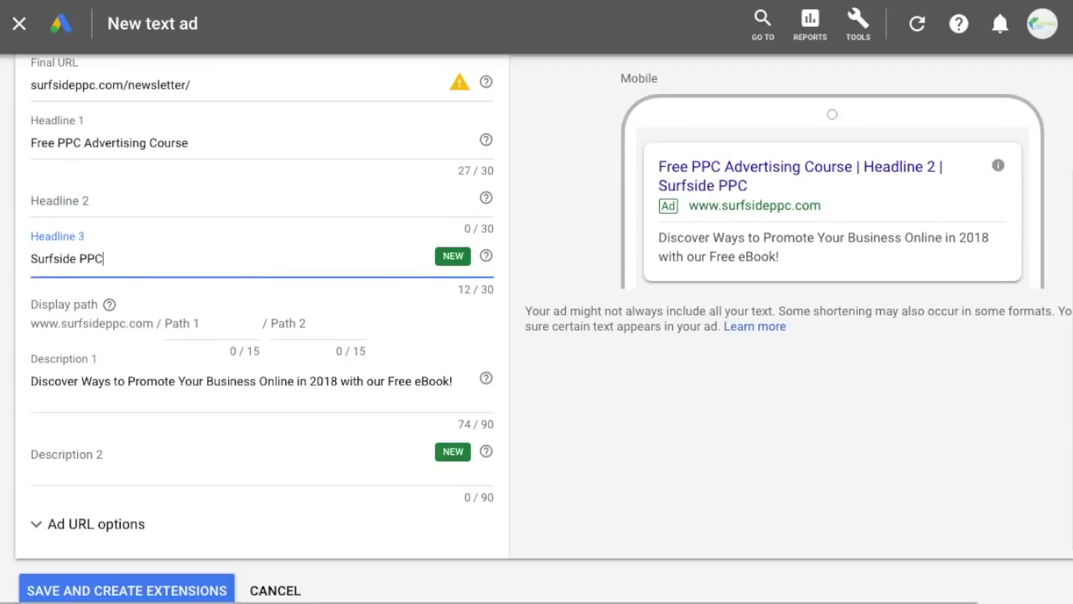
{"action": "left_click", "coordinate": [86, 207]}
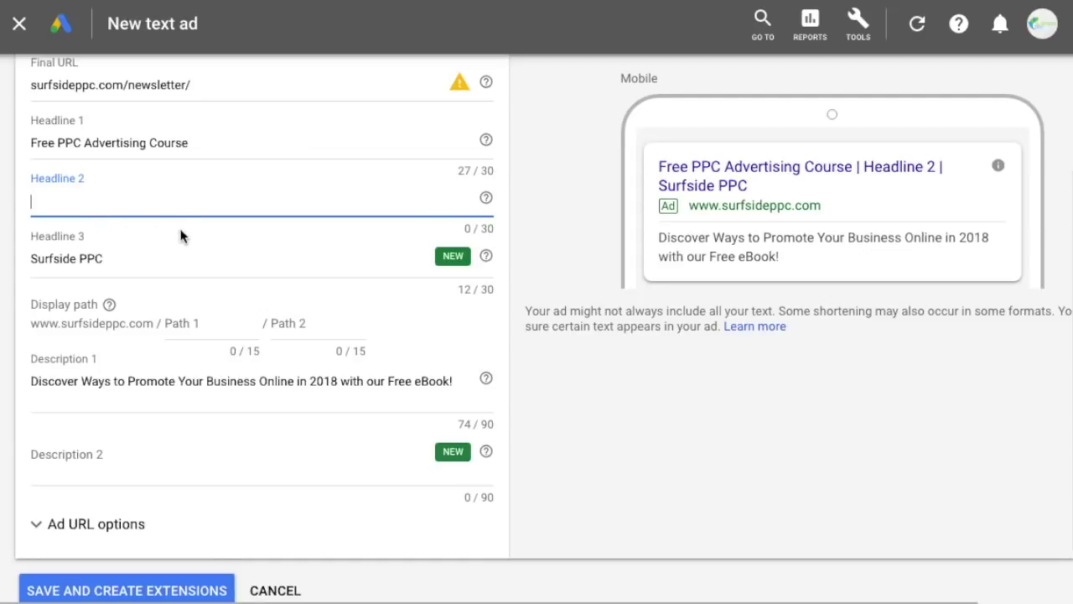
{"action": "type", "text": "Hurry O"}
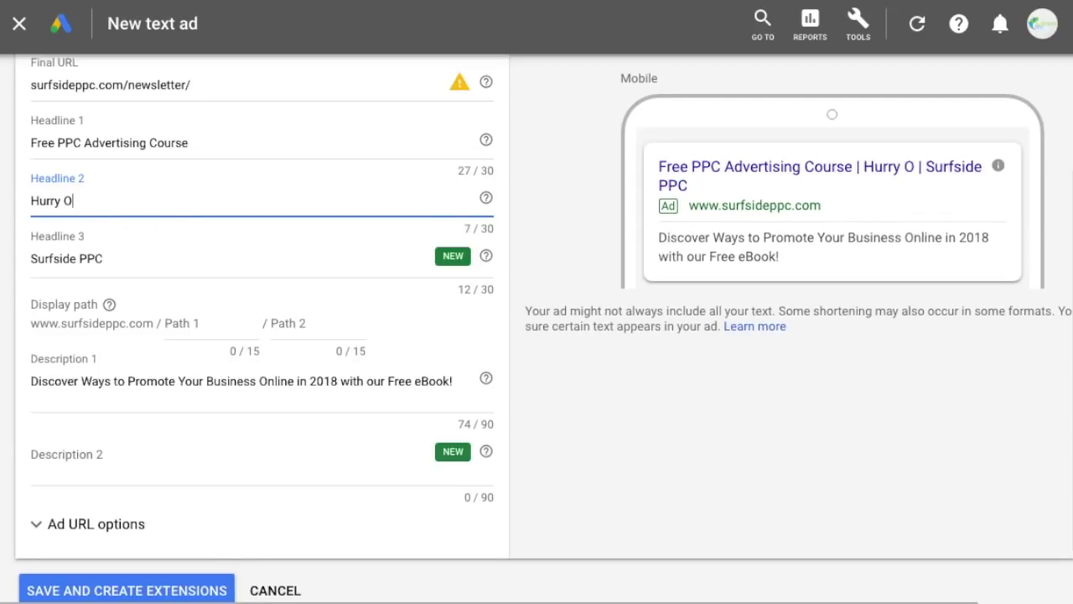
{"action": "type", "text": "ffer Ends in"}
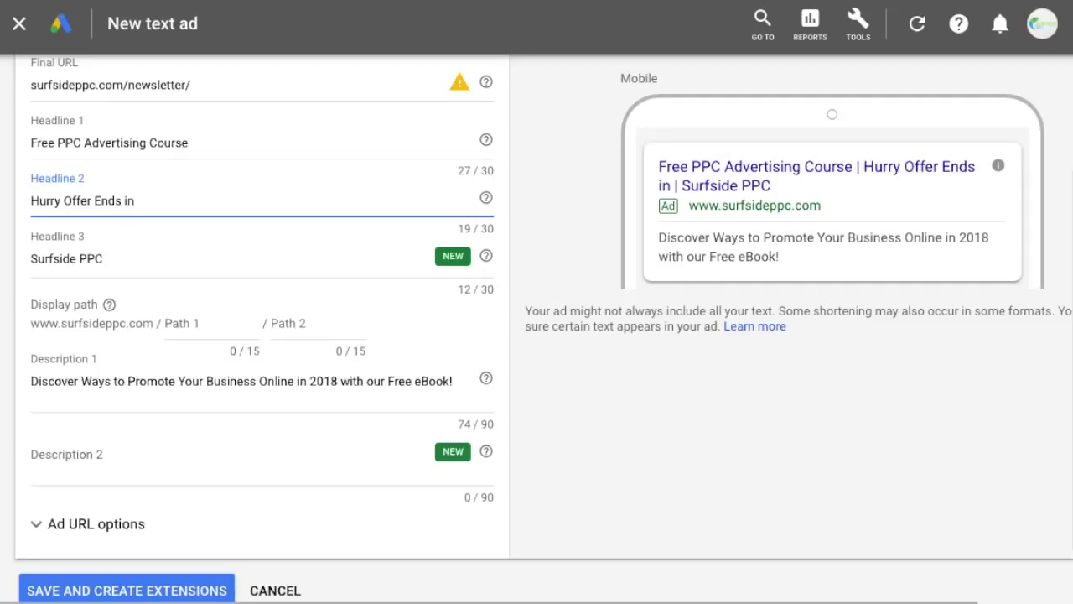
{"action": "type", "text": "{"}
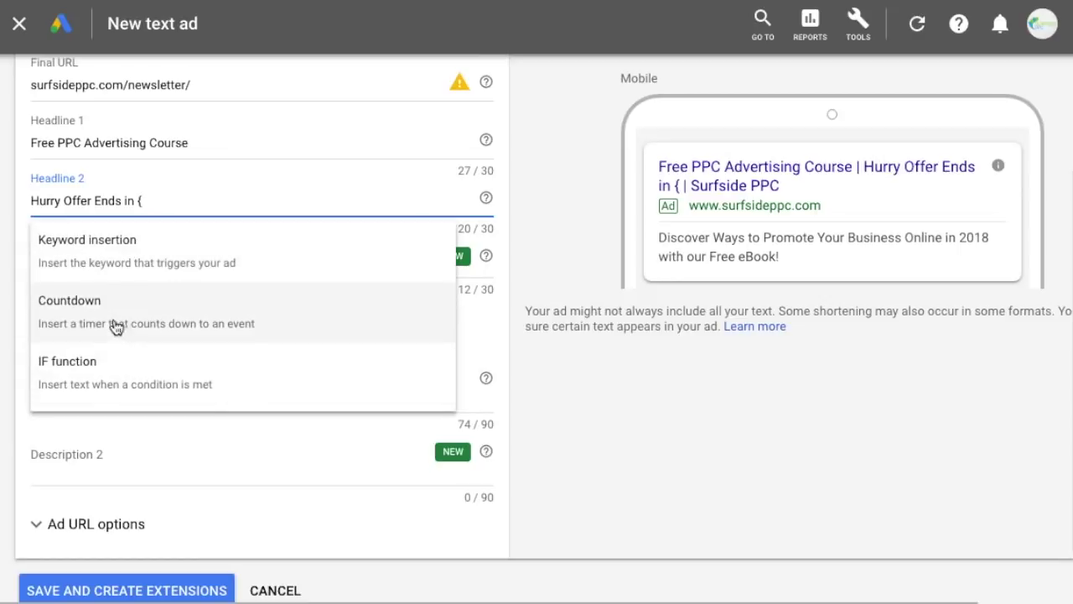
Insert a countdown into Headline 2 ending November 14, 2018.
{"action": "left_click", "coordinate": [77, 308]}
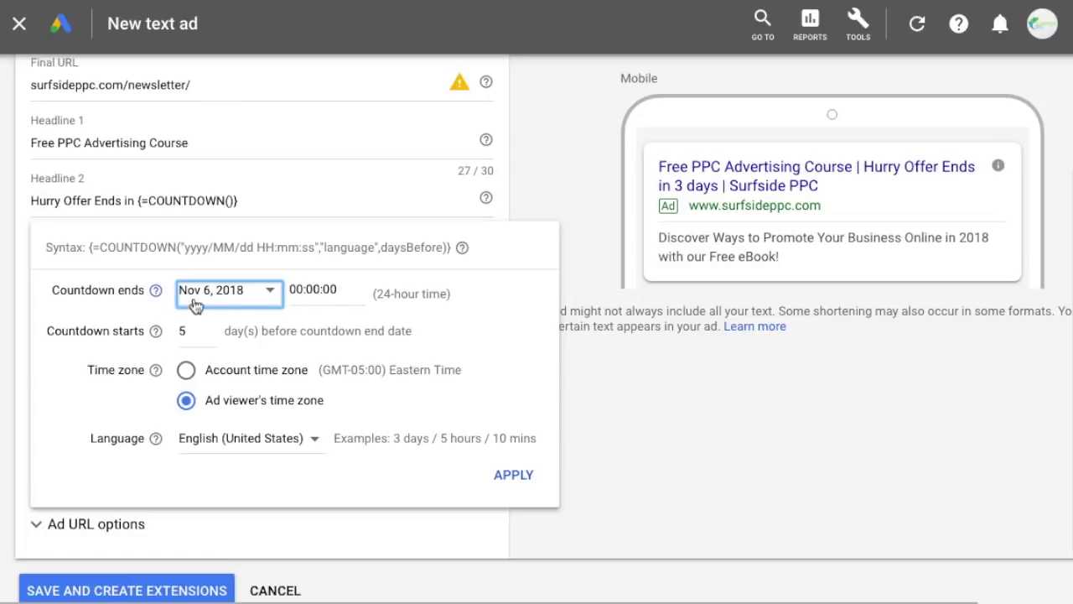
{"action": "left_click", "coordinate": [276, 294]}
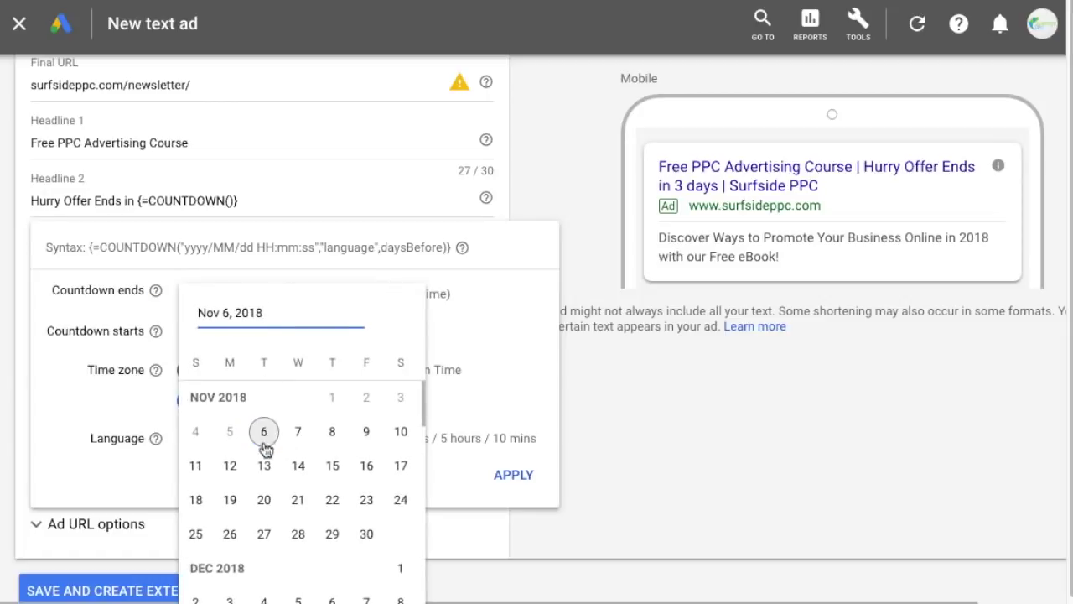
{"action": "left_click", "coordinate": [301, 471]}
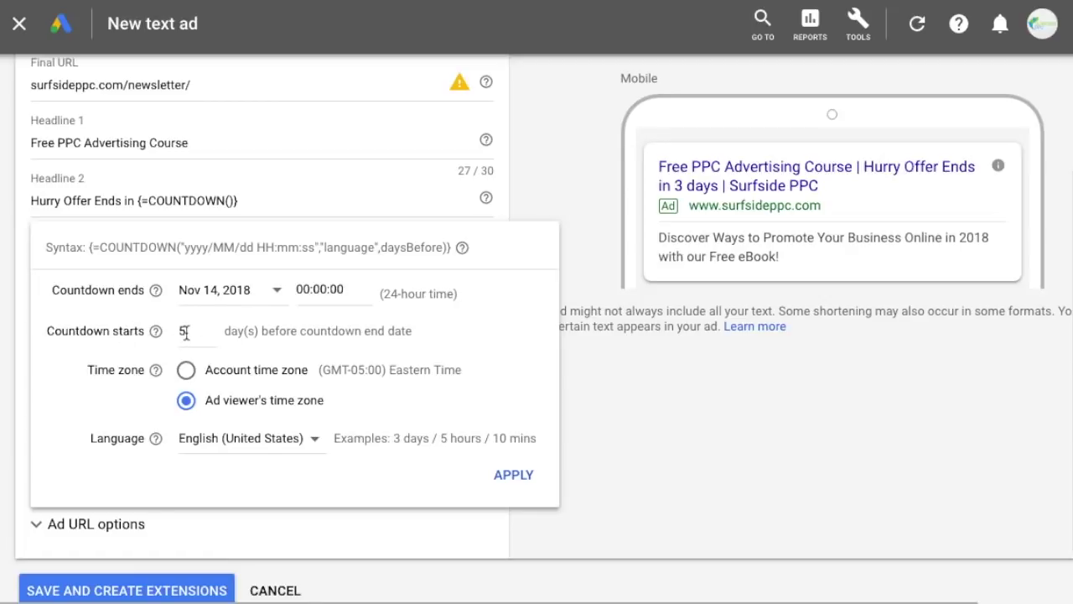
{"action": "left_click", "coordinate": [227, 300]}
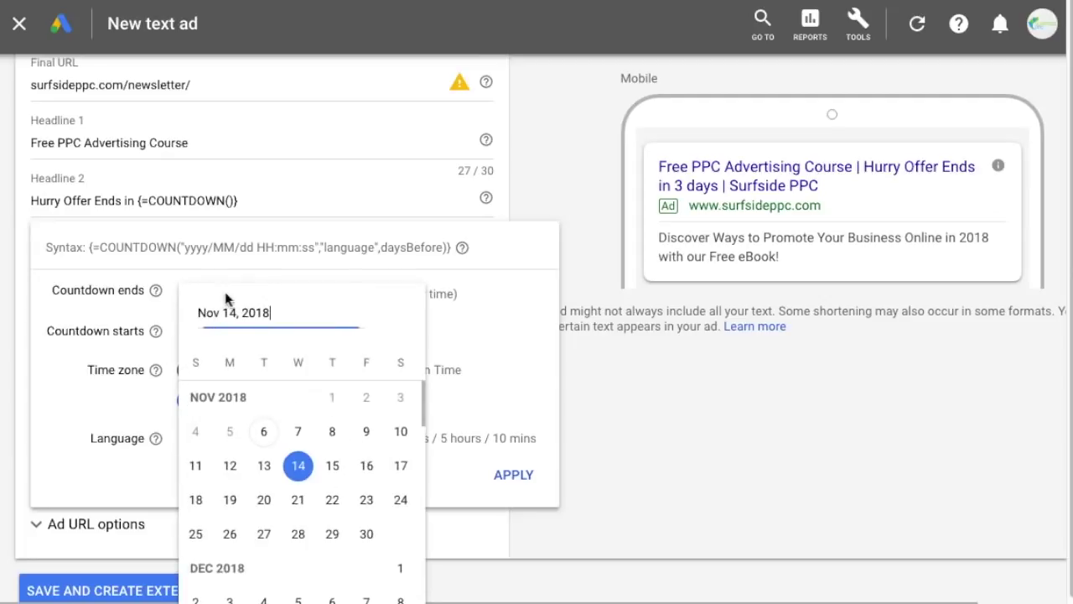
{"action": "left_click", "coordinate": [297, 468]}
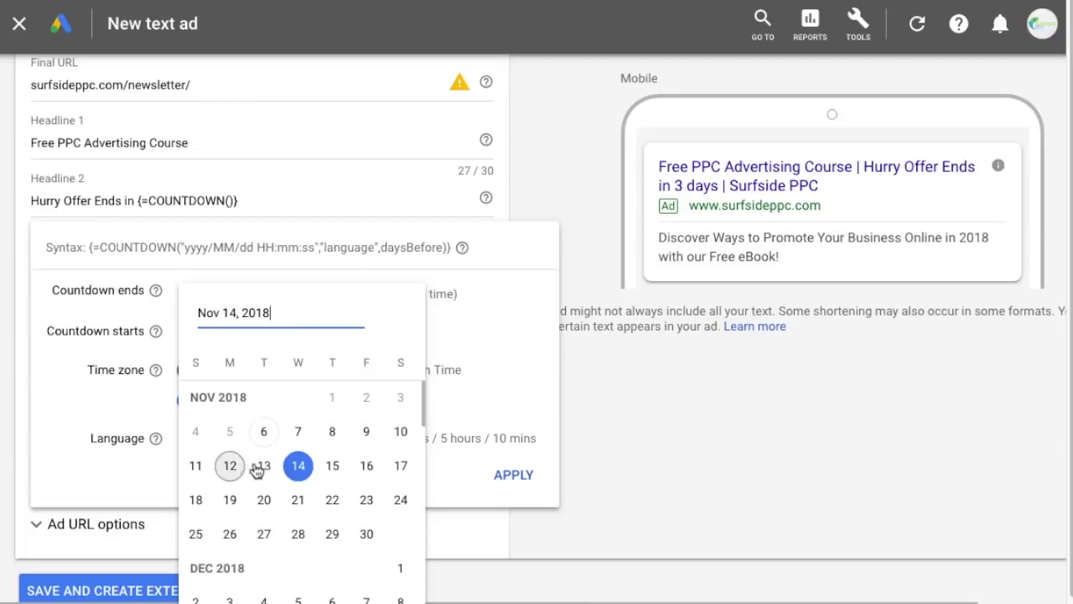
{"action": "left_click", "coordinate": [521, 354]}
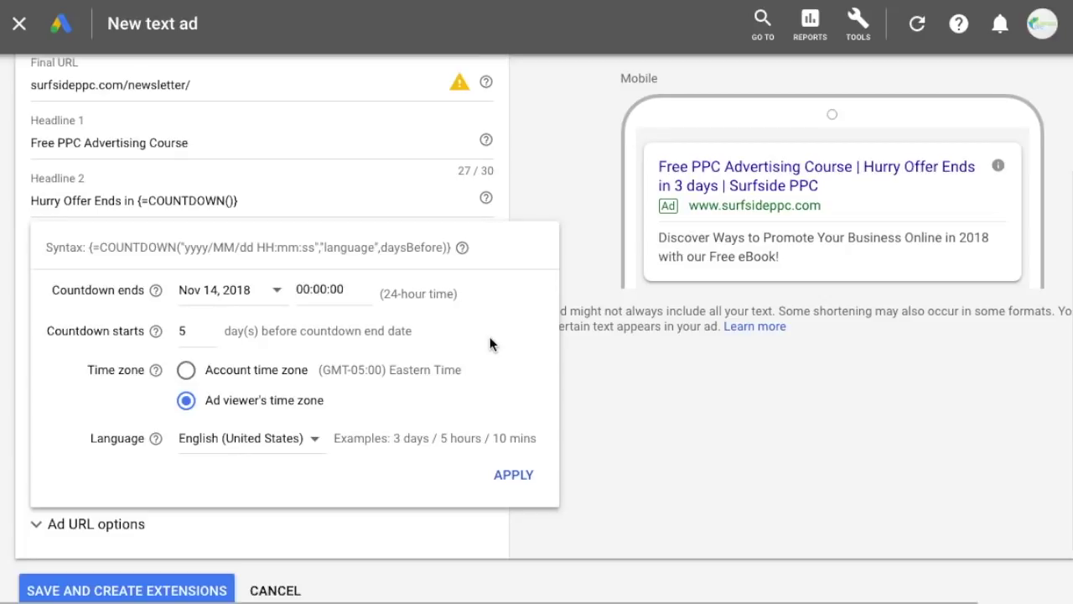
Keep the countdown on the ad viewer's time zone after trying account time zone.
{"action": "left_click", "coordinate": [190, 373]}
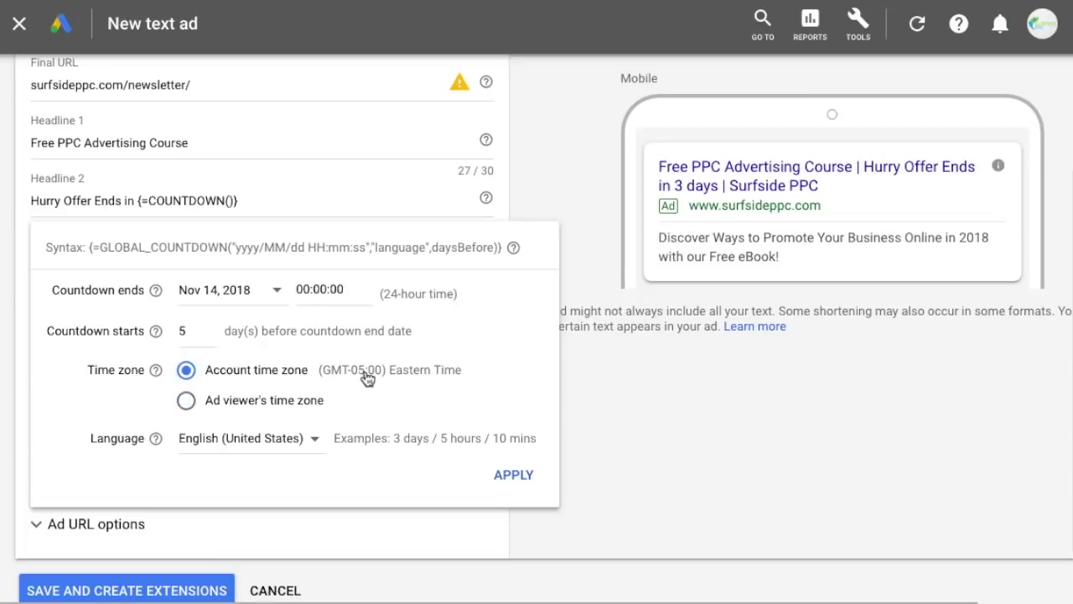
{"action": "left_click", "coordinate": [189, 400]}
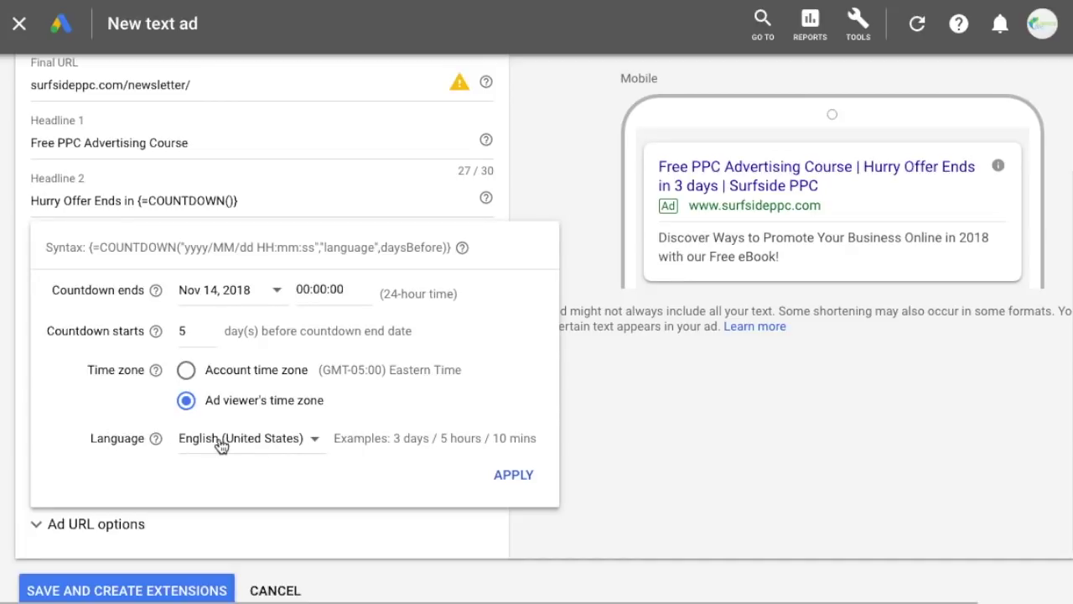
{"action": "left_click_drag", "start_coordinate": [393, 438], "coordinate": [431, 438]}
{"action": "left_click", "coordinate": [457, 442]}
{"action": "scroll", "coordinate": [257, 339], "scroll_direction": "down", "scroll_amount": 3}
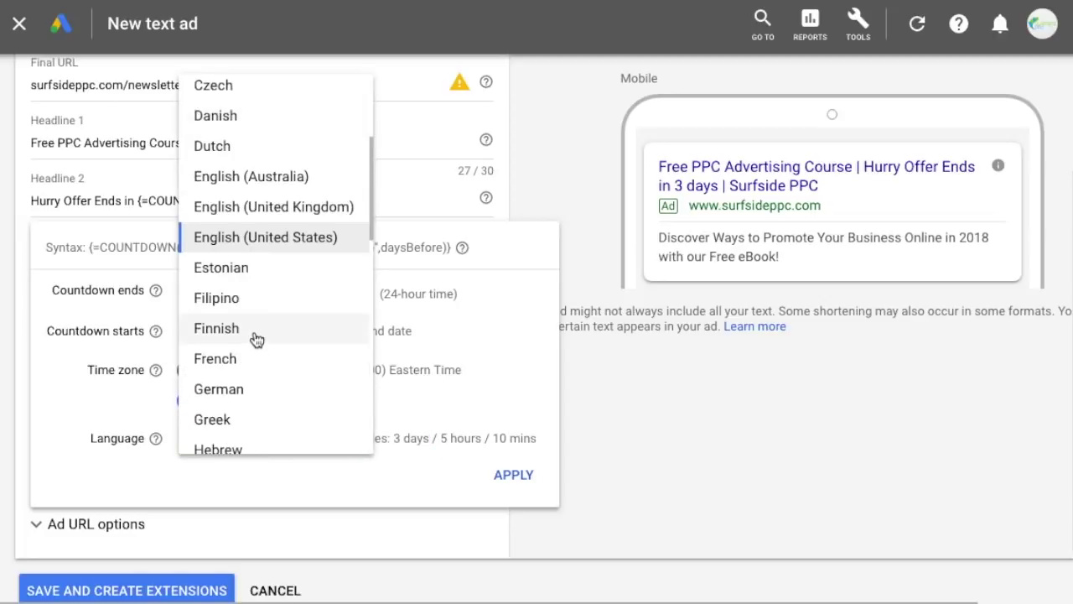
{"action": "left_click", "coordinate": [247, 309]}
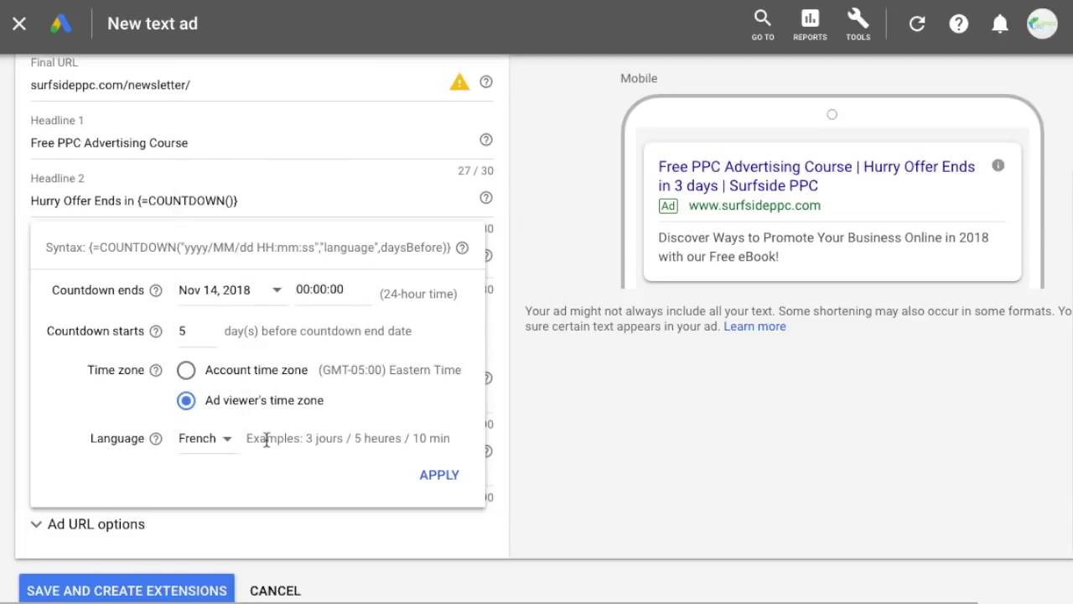
{"action": "left_click_drag", "start_coordinate": [304, 438], "coordinate": [436, 439]}
{"action": "left_click", "coordinate": [194, 438]}
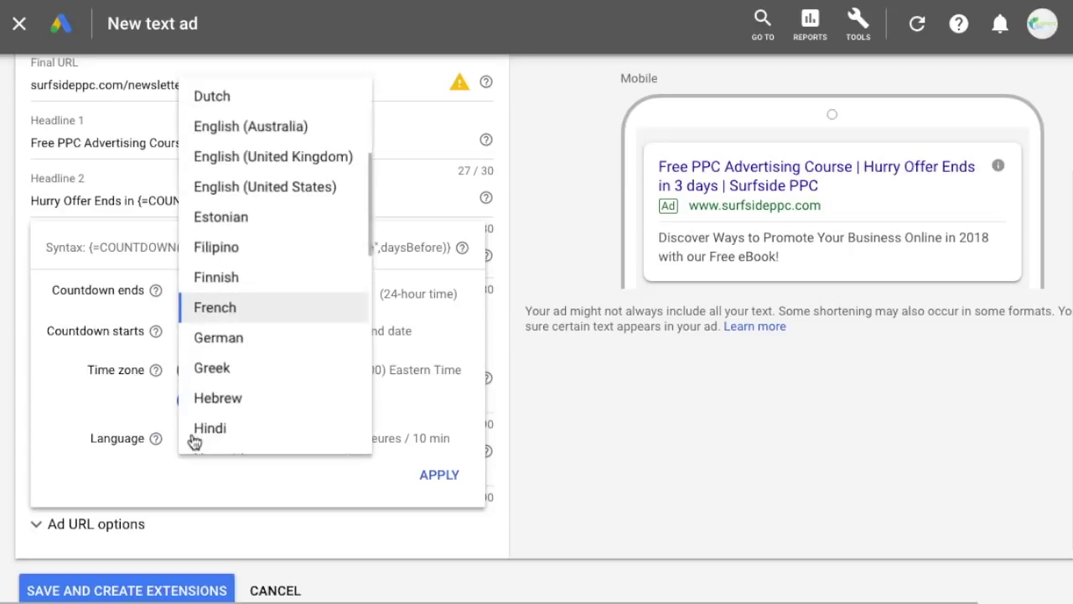
{"action": "left_click", "coordinate": [270, 186]}
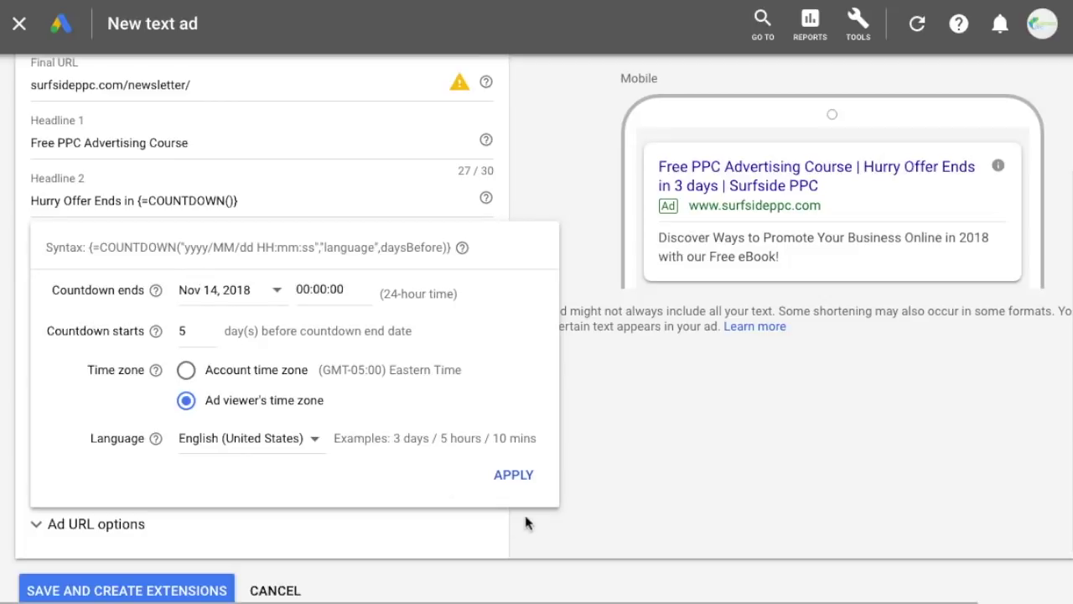
{"action": "left_click", "coordinate": [513, 476]}
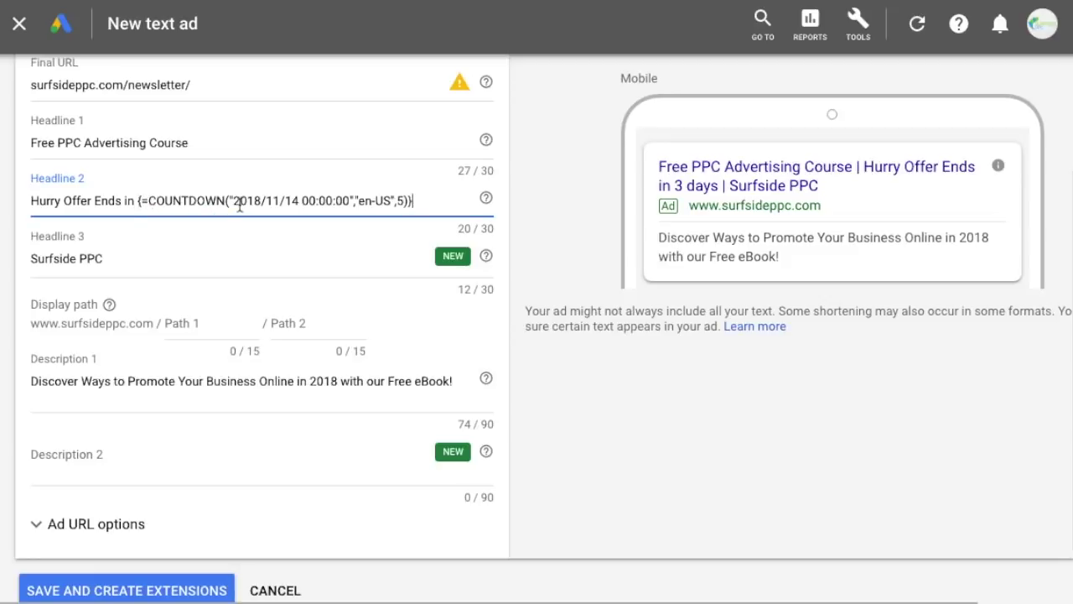
Apply the Nov 14, 2018 countdown so Headline 2 previews 'Hurry Offer Ends in 3 days'.
{"action": "left_click_drag", "start_coordinate": [235, 201], "coordinate": [402, 201]}
{"action": "left_click", "coordinate": [358, 203]}
{"action": "left_click", "coordinate": [400, 201]}
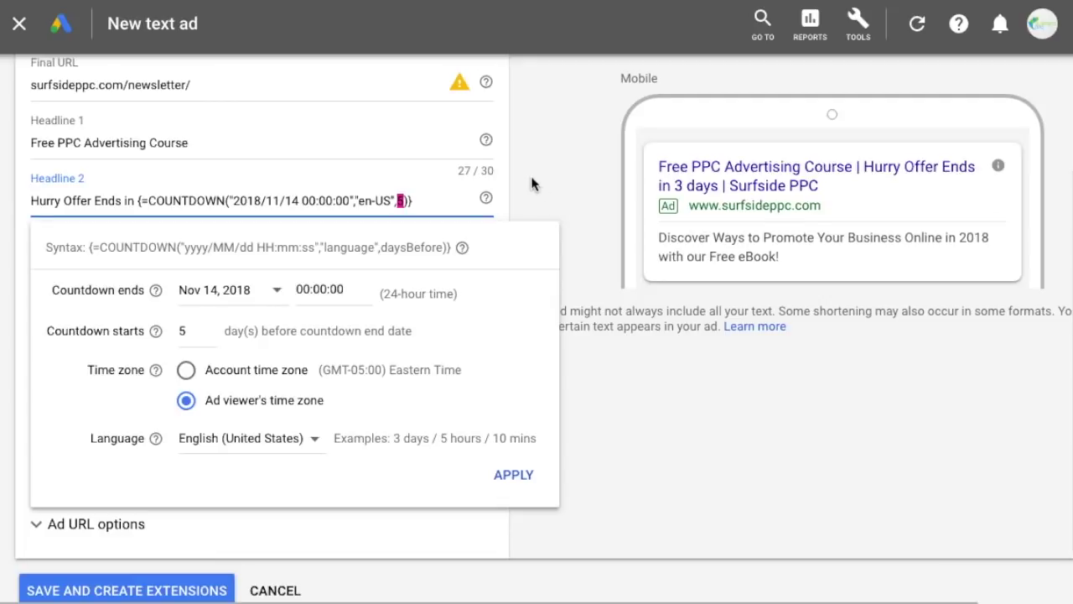
{"action": "left_click", "coordinate": [570, 179]}
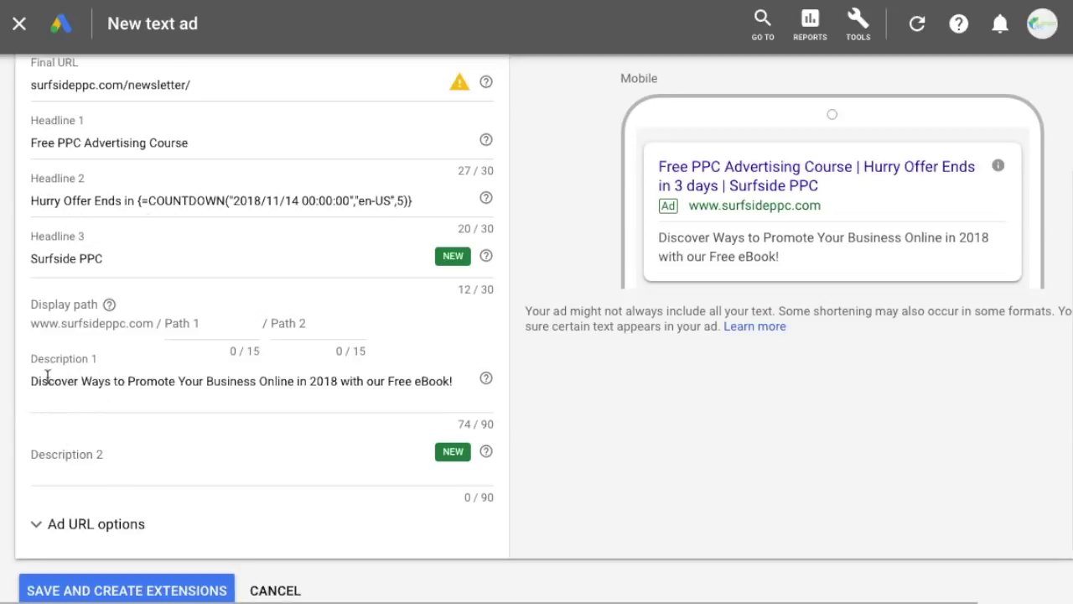
{"action": "left_click_drag", "start_coordinate": [31, 381], "coordinate": [501, 380]}
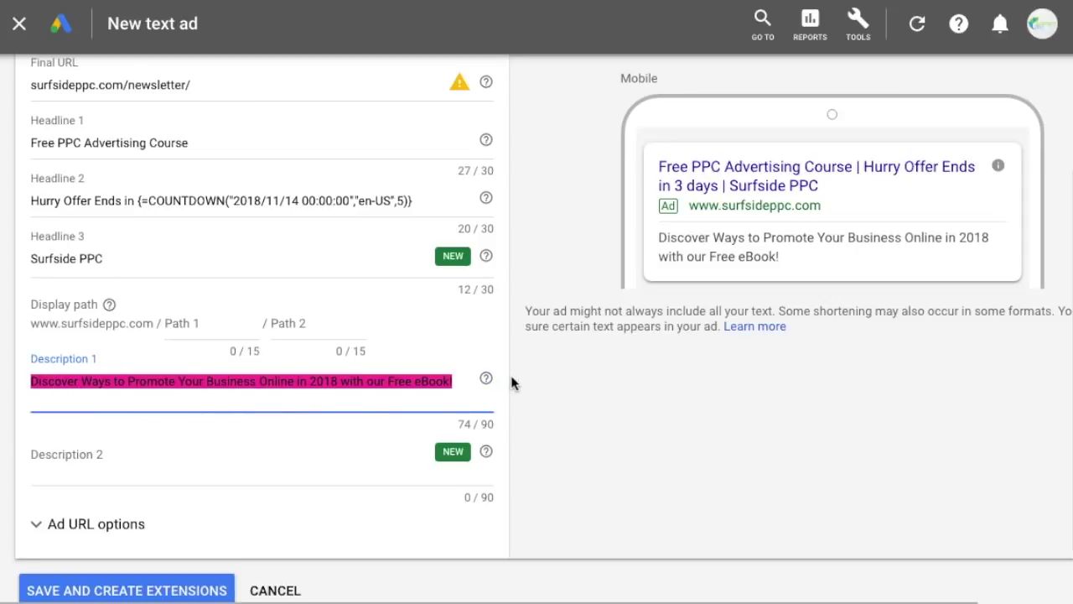
Change Description 1 to 'Download Our Free PPC Advertising Course For Free in The Next'.
{"action": "key", "text": "BackSpace"}
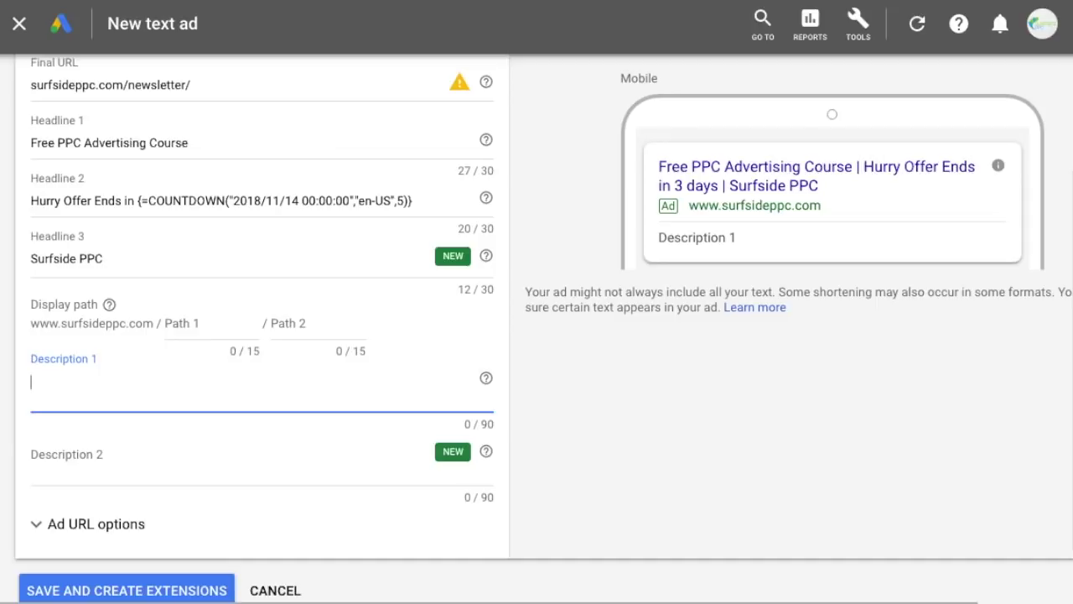
{"action": "type", "text": "Download"}
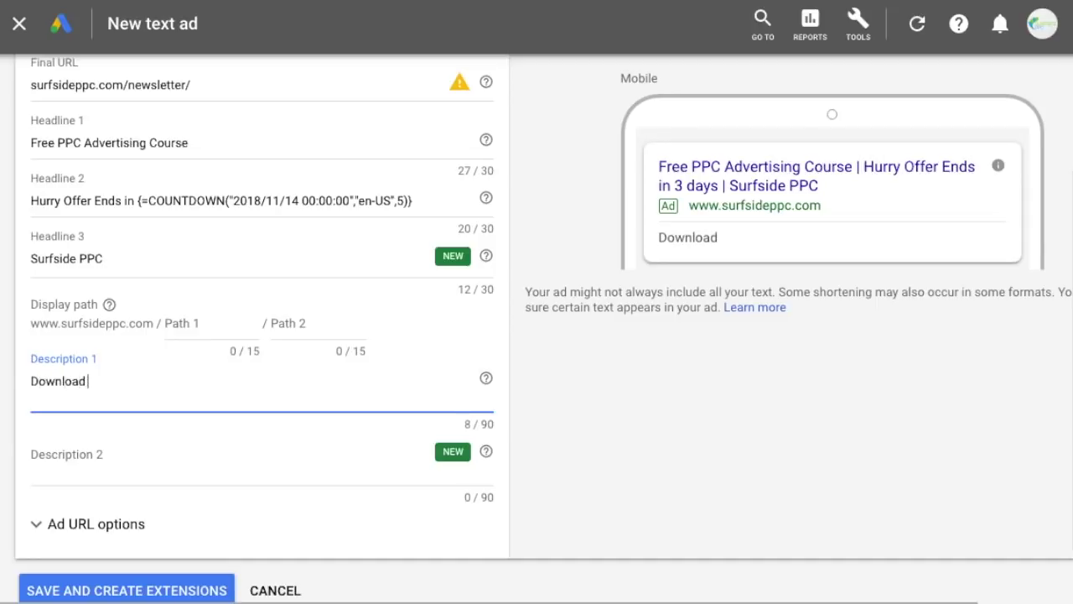
{"action": "type", "text": " Our Free PPC A"}
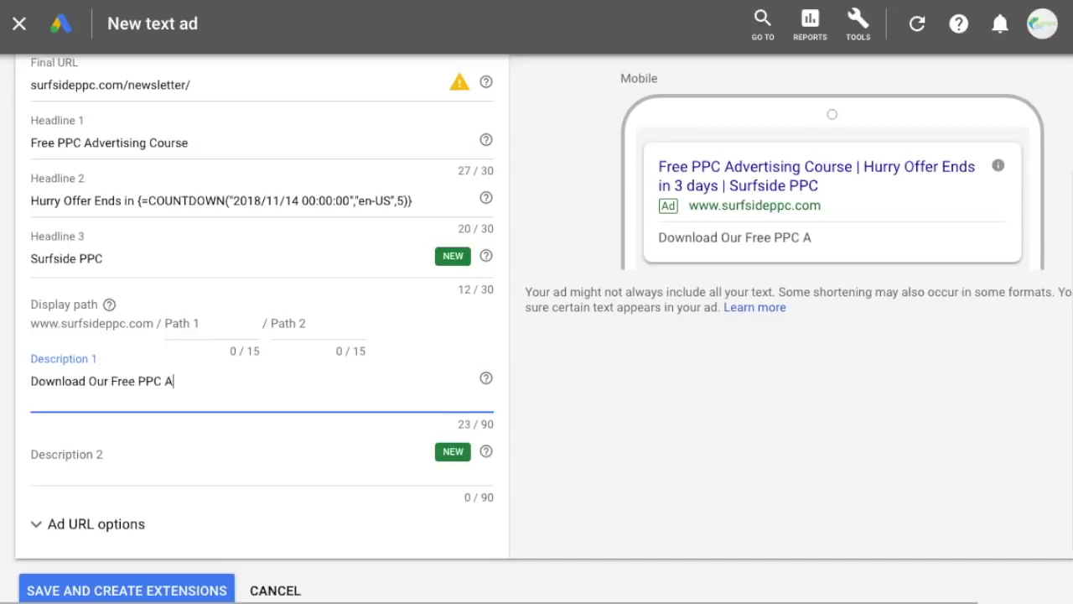
{"action": "type", "text": "dvertising Course"}
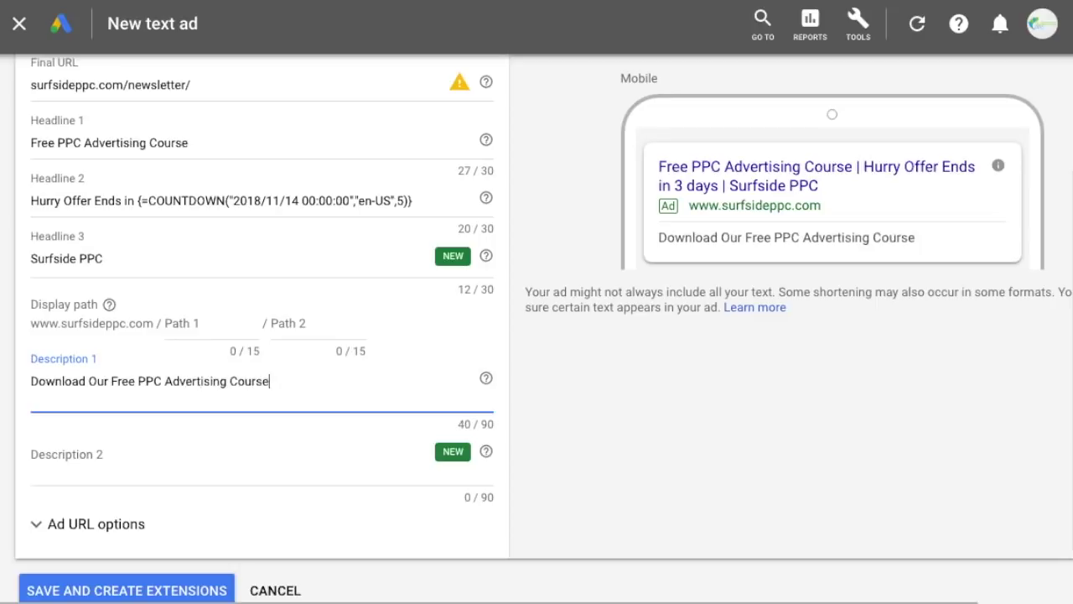
{"action": "type", "text": " For Free in "}
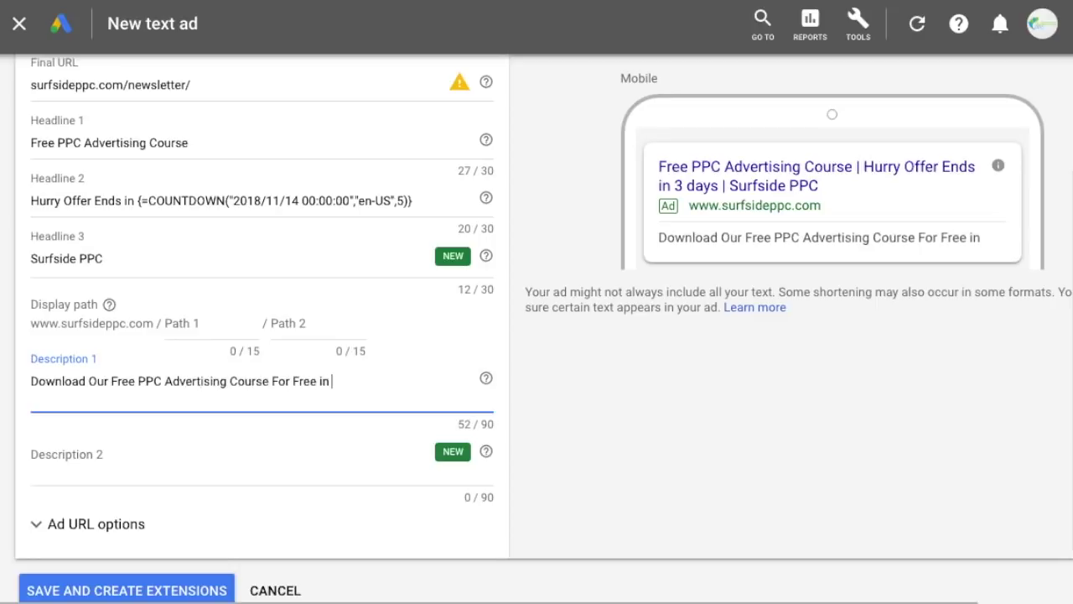
{"action": "type", "text": "The Next"}
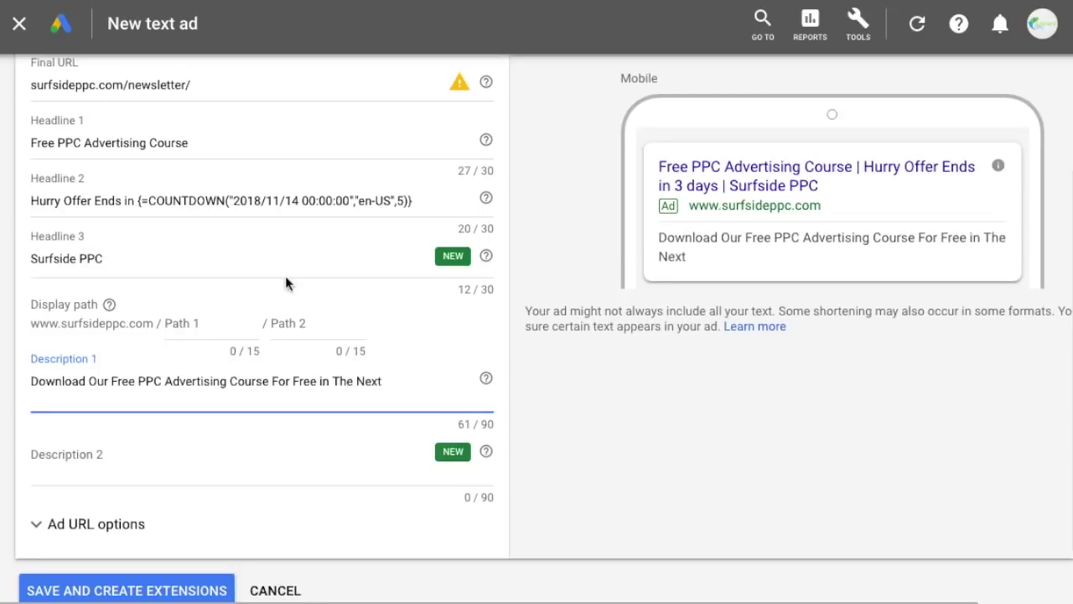
{"action": "left_click_drag", "start_coordinate": [435, 201], "coordinate": [138, 201]}
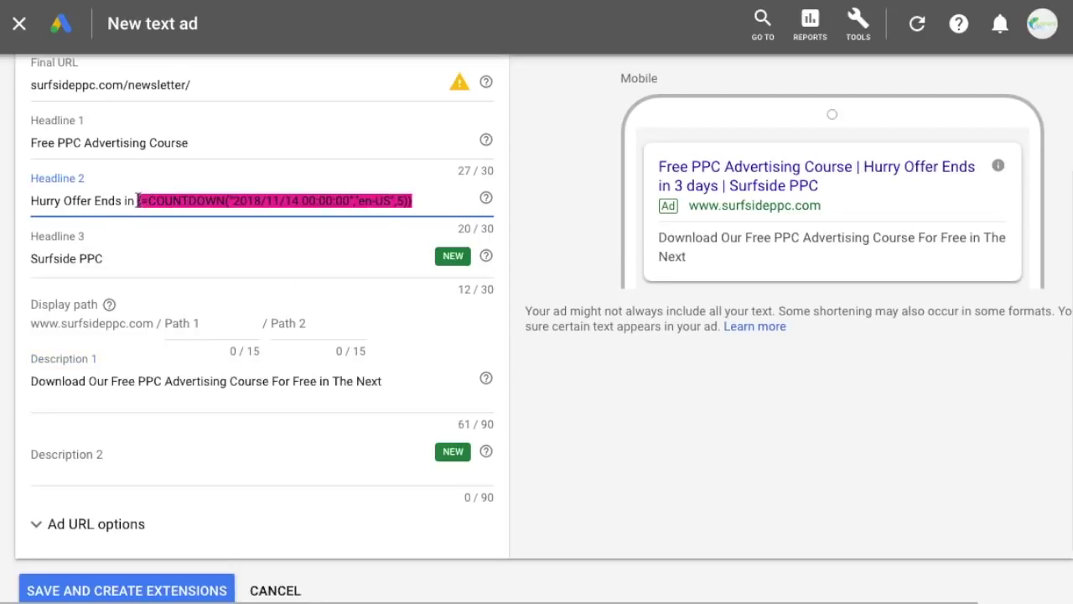
Copy the countdown into Description 1, ending it '- Offer Ends in' countdown '!'.
{"action": "key", "text": "ctrl+c"}
{"action": "left_click", "coordinate": [400, 391]}
{"action": "key", "text": "ctrl+v"}
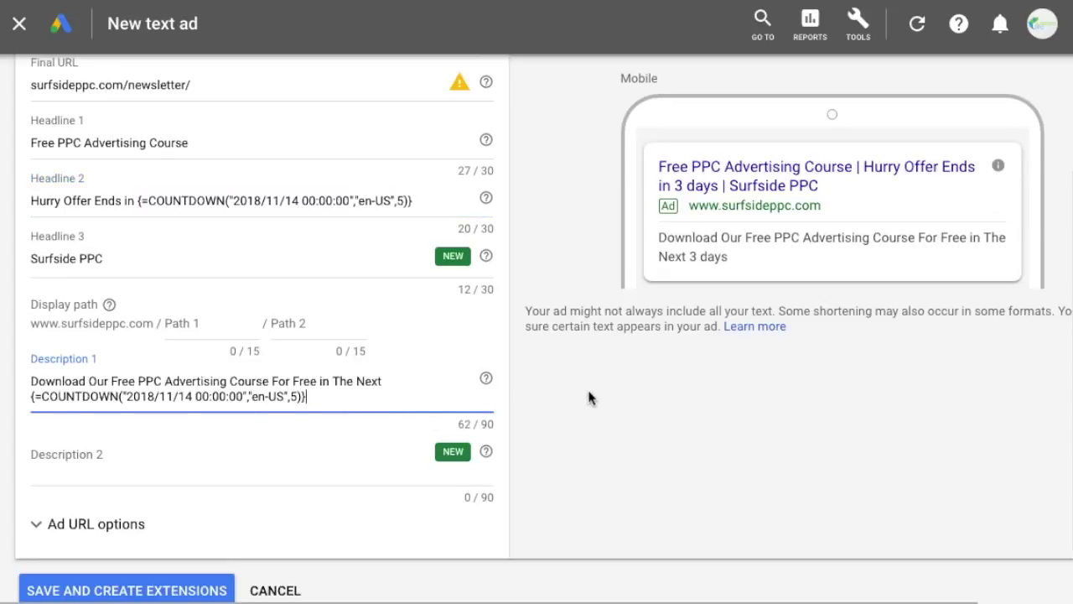
{"action": "left_click_drag", "start_coordinate": [382, 381], "coordinate": [321, 383]}
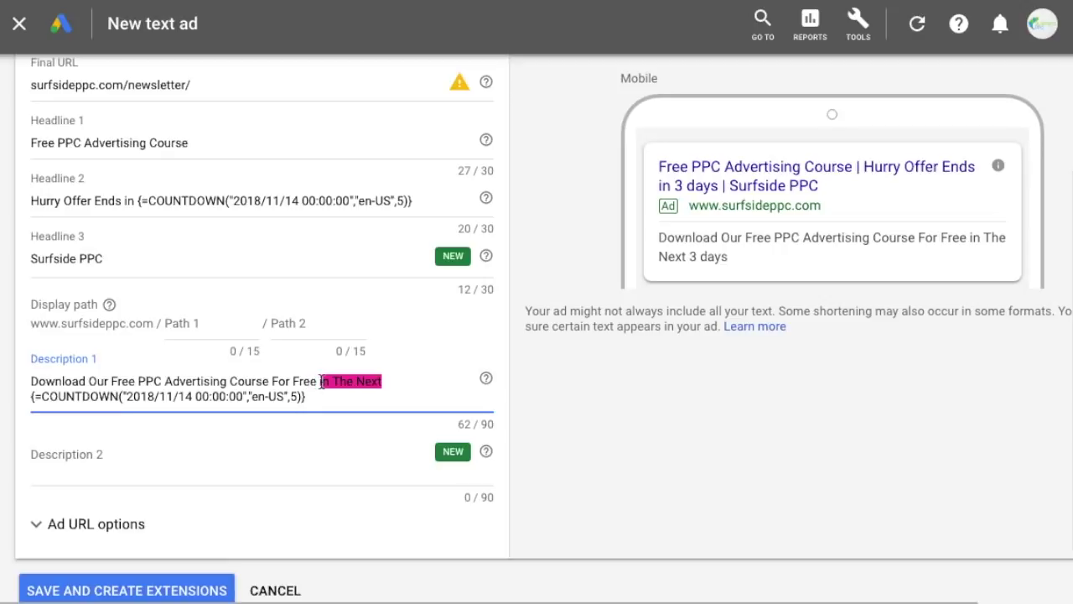
{"action": "key", "text": "BackSpace"}
{"action": "type", "text": "- Offer Ends in"}
{"action": "left_click", "coordinate": [318, 398]}
{"action": "type", "text": "!"}
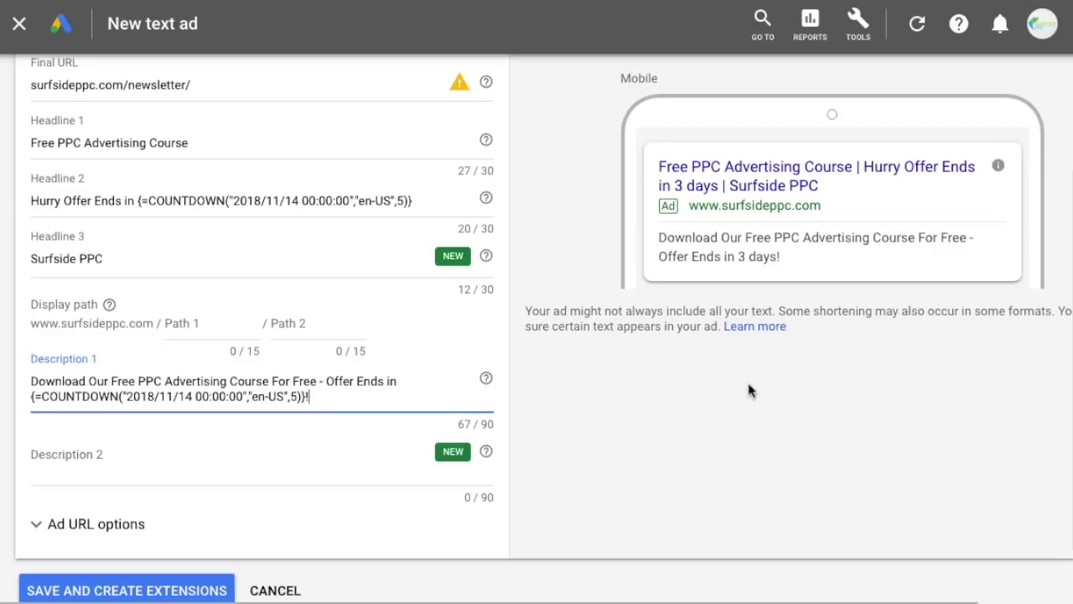
Save the new countdown text ad.
{"action": "scroll", "coordinate": [408, 305], "scroll_direction": "up", "scroll_amount": 2}
{"action": "scroll", "coordinate": [342, 287], "scroll_direction": "down", "scroll_amount": 3}
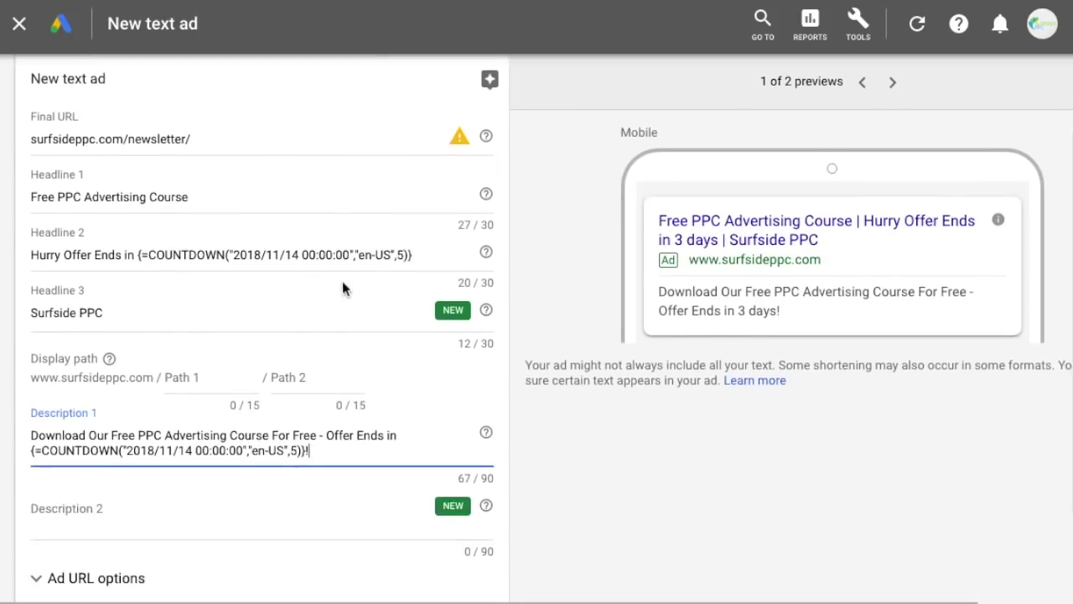
{"action": "left_click", "coordinate": [127, 525]}
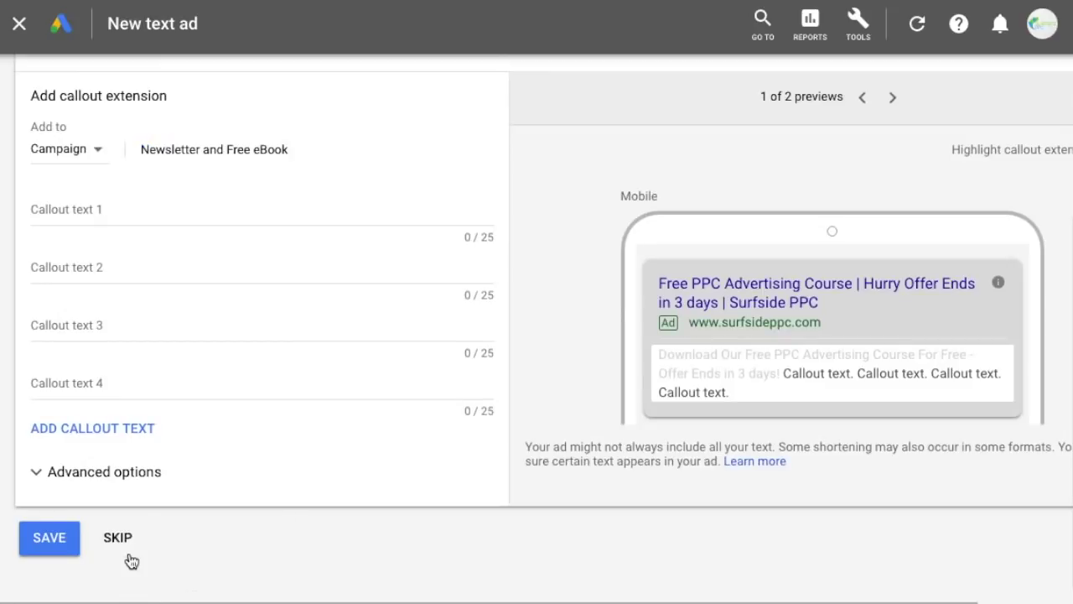
Skip extensions and select the three old approved ads in the list.
{"action": "left_click", "coordinate": [129, 545]}
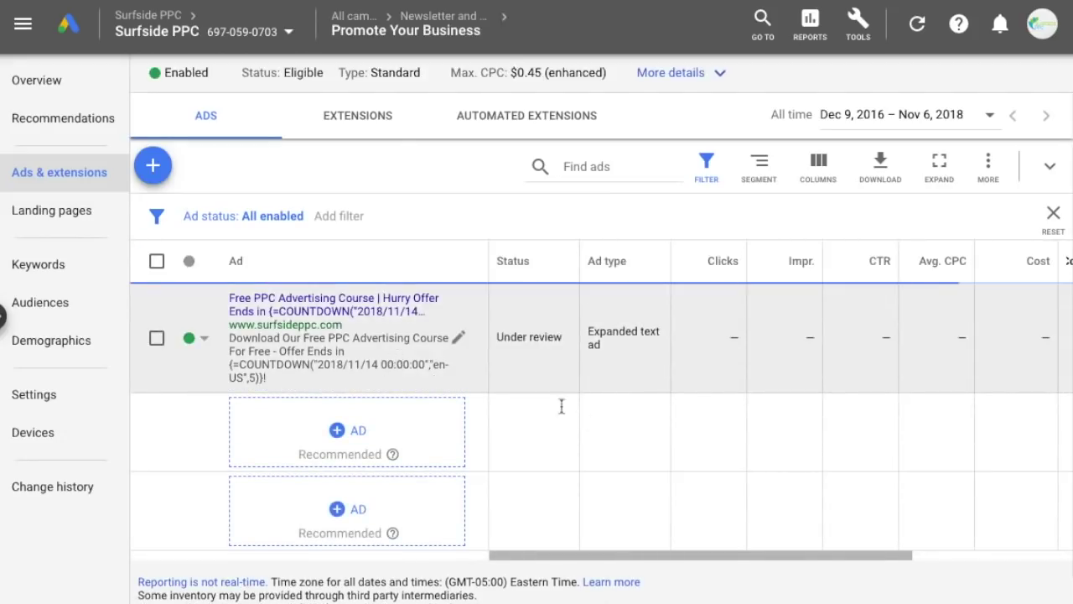
{"action": "scroll", "coordinate": [630, 402], "scroll_direction": "down", "scroll_amount": 3}
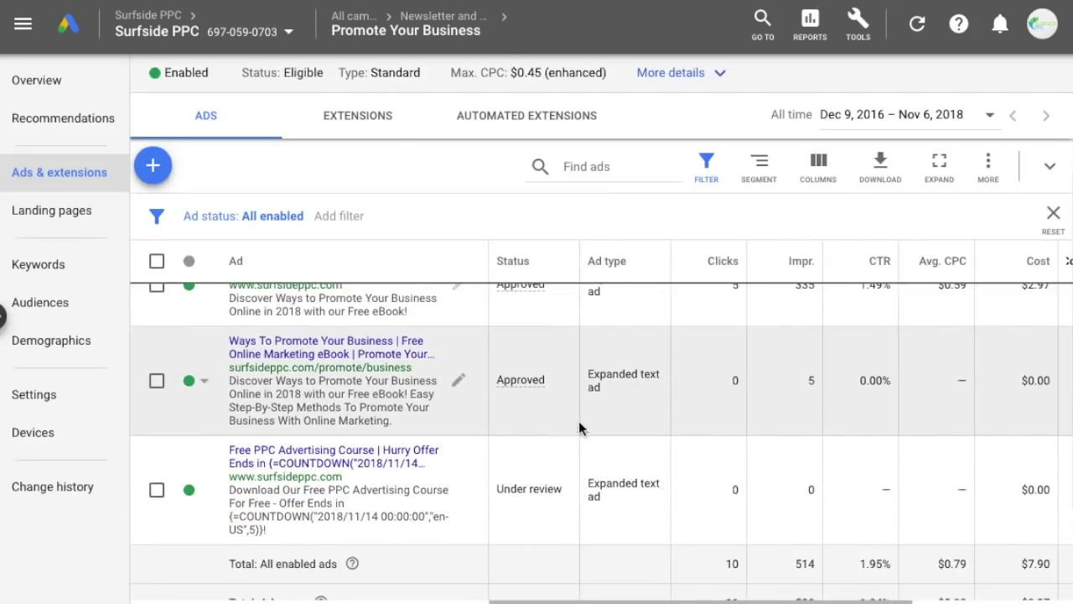
{"action": "scroll", "coordinate": [651, 431], "scroll_direction": "up", "scroll_amount": 2}
{"action": "scroll", "coordinate": [695, 419], "scroll_direction": "up", "scroll_amount": 1}
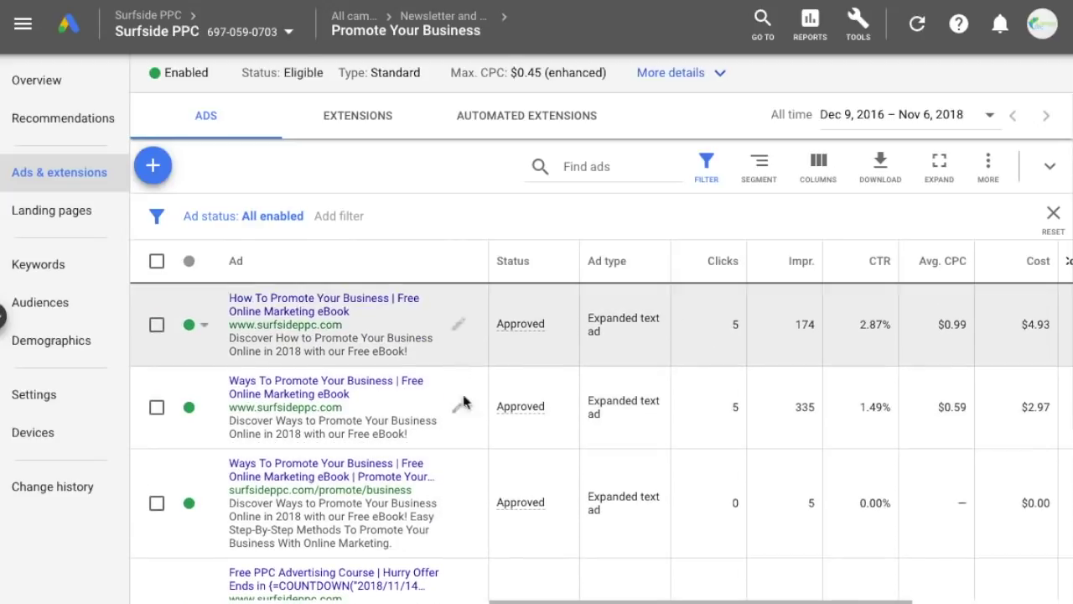
{"action": "left_click", "coordinate": [156, 327]}
{"action": "left_click", "coordinate": [156, 407]}
{"action": "left_click", "coordinate": [156, 503]}
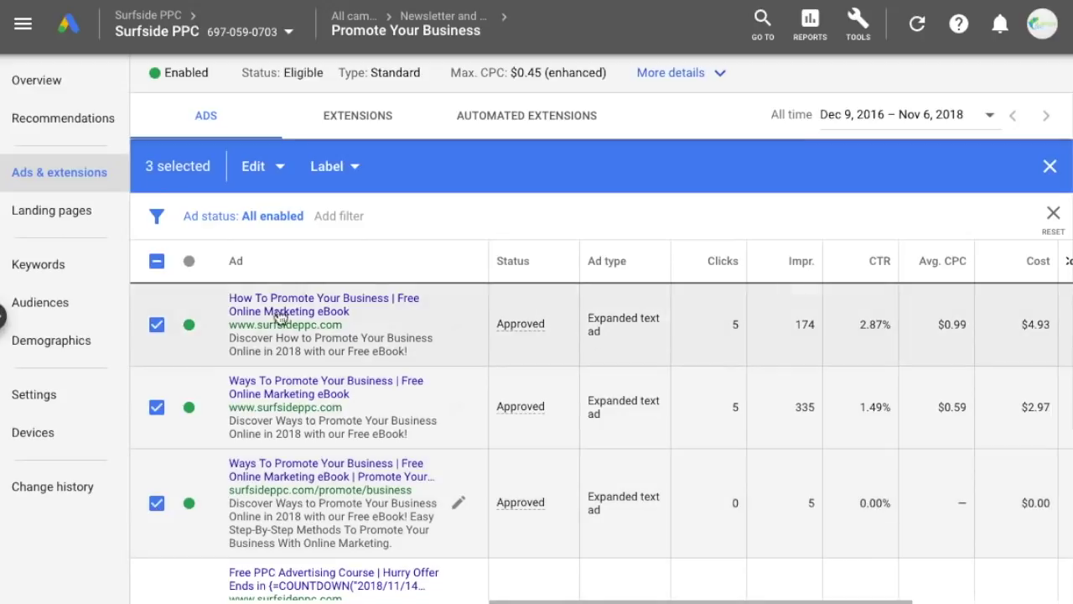
Start a new automated rule for the selected ads.
{"action": "left_click", "coordinate": [330, 167]}
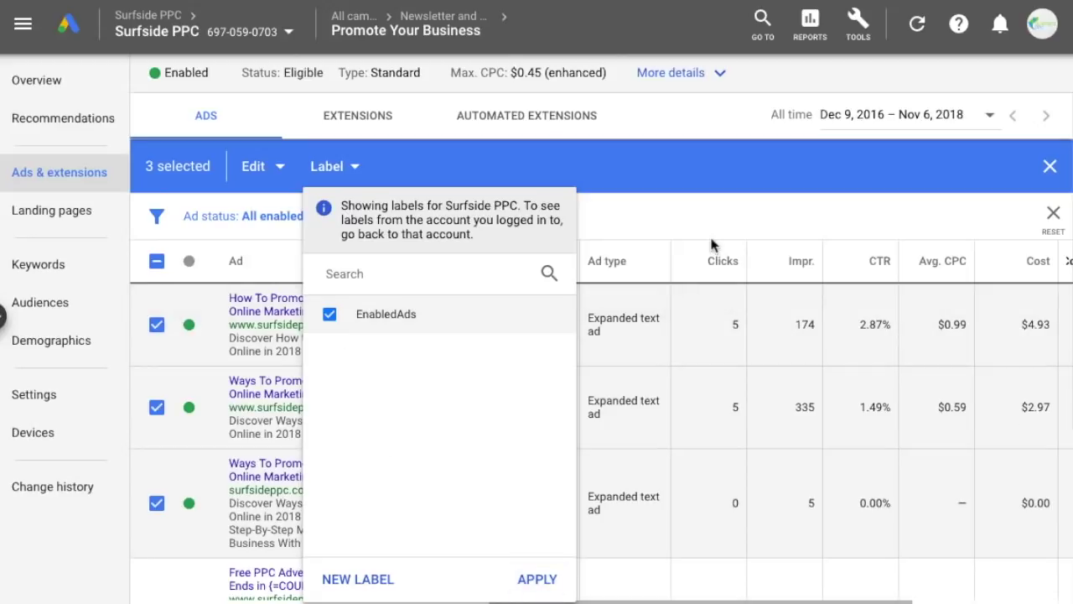
{"action": "left_click", "coordinate": [578, 227]}
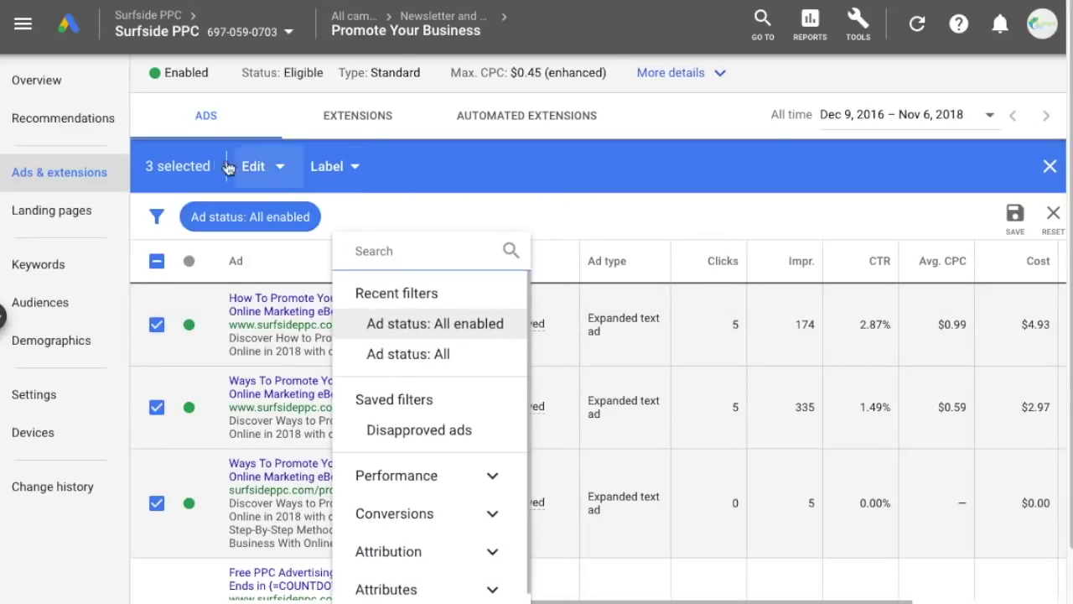
{"action": "left_click", "coordinate": [265, 170]}
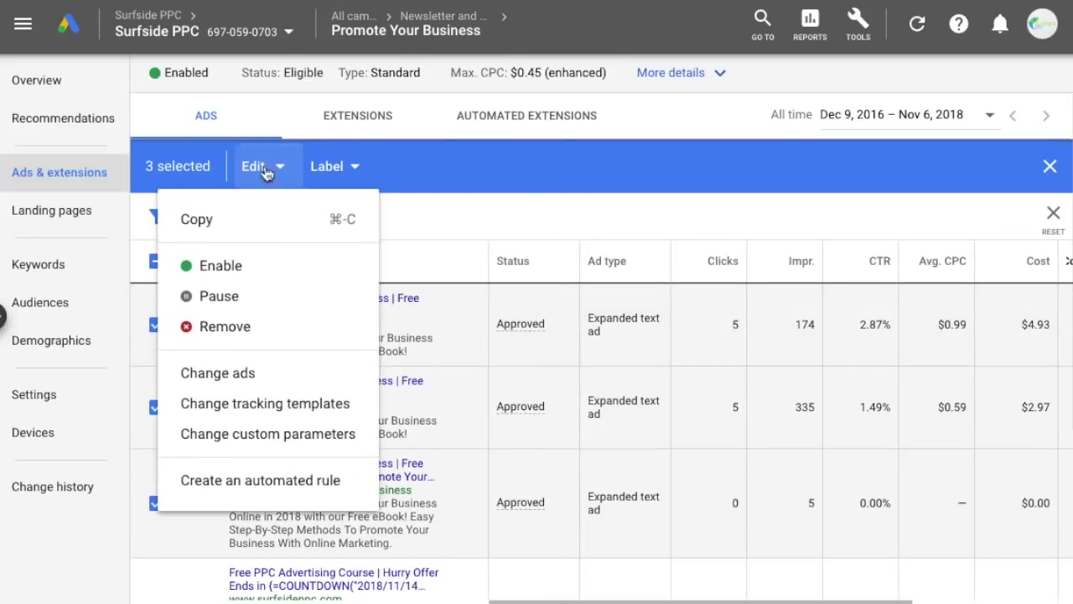
{"action": "left_click", "coordinate": [226, 483]}
{"action": "left_click", "coordinate": [296, 228]}
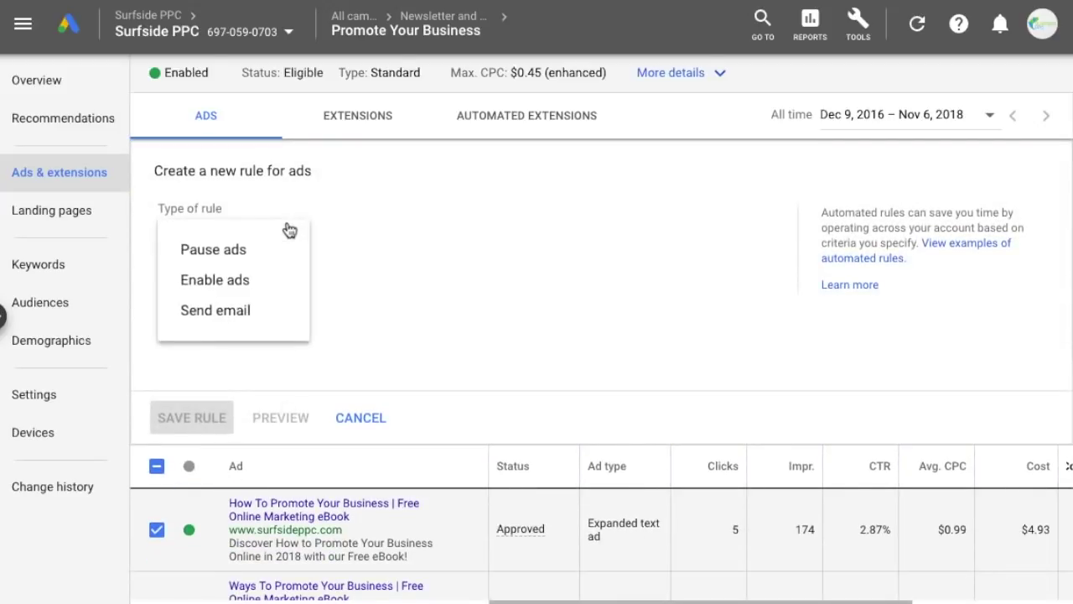
Make the rule pause all enabled ads whose label contains EnabledAds.
{"action": "left_click", "coordinate": [197, 256]}
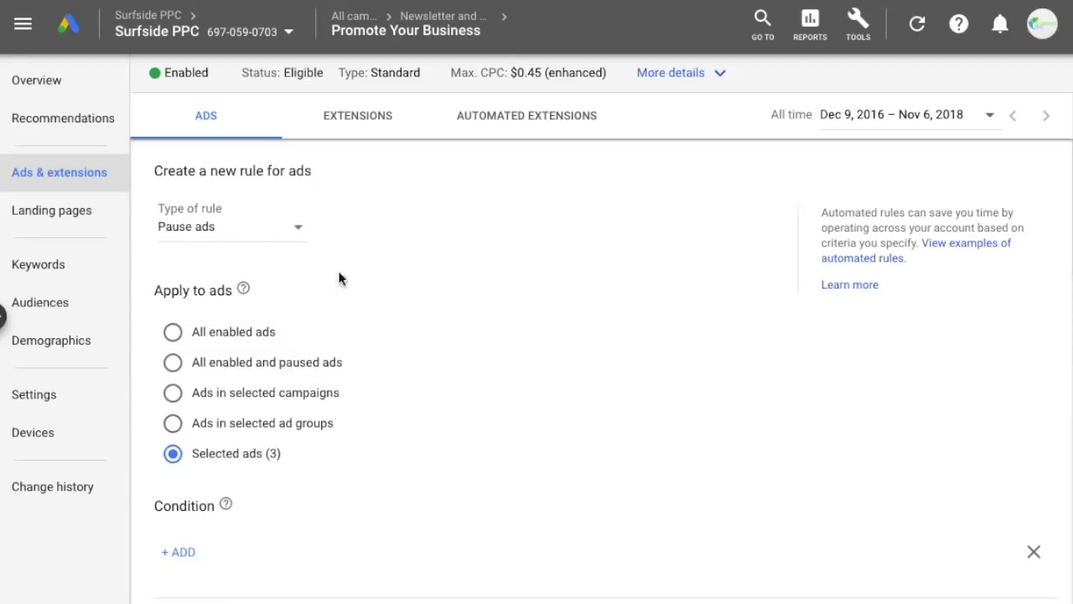
{"action": "scroll", "coordinate": [377, 277], "scroll_direction": "down", "scroll_amount": 2}
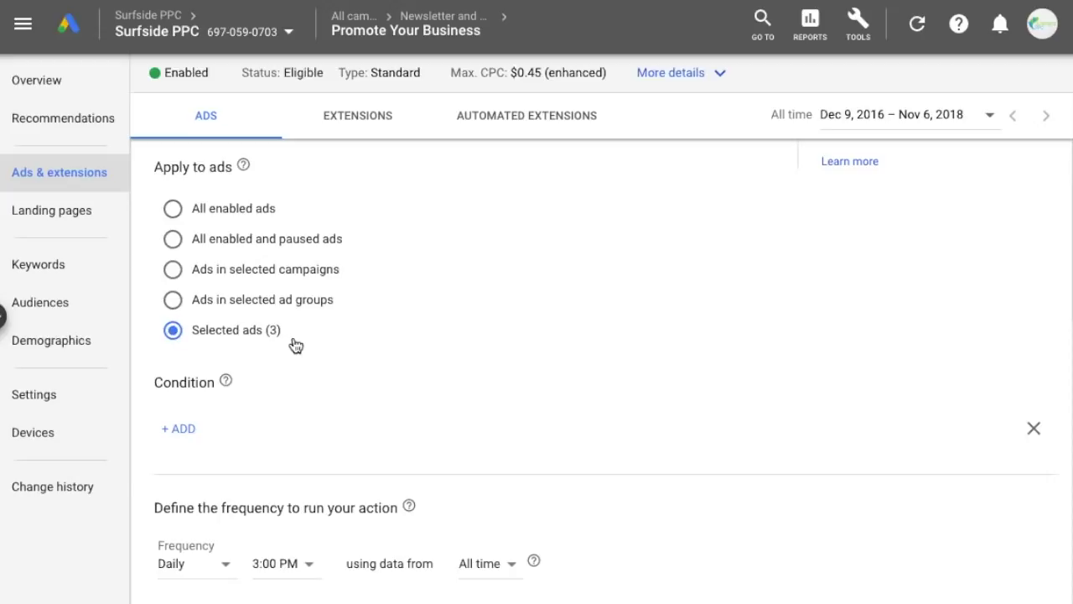
{"action": "left_click", "coordinate": [173, 208]}
{"action": "scroll", "coordinate": [394, 277], "scroll_direction": "down", "scroll_amount": 1}
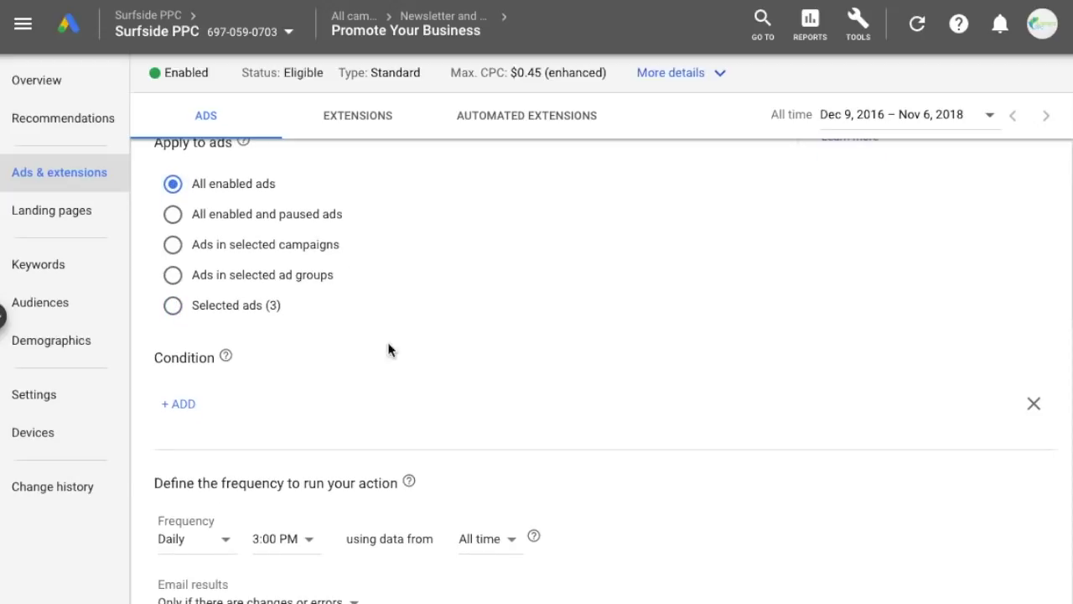
{"action": "left_click", "coordinate": [166, 405]}
{"action": "scroll", "coordinate": [216, 211], "scroll_direction": "down", "scroll_amount": 8}
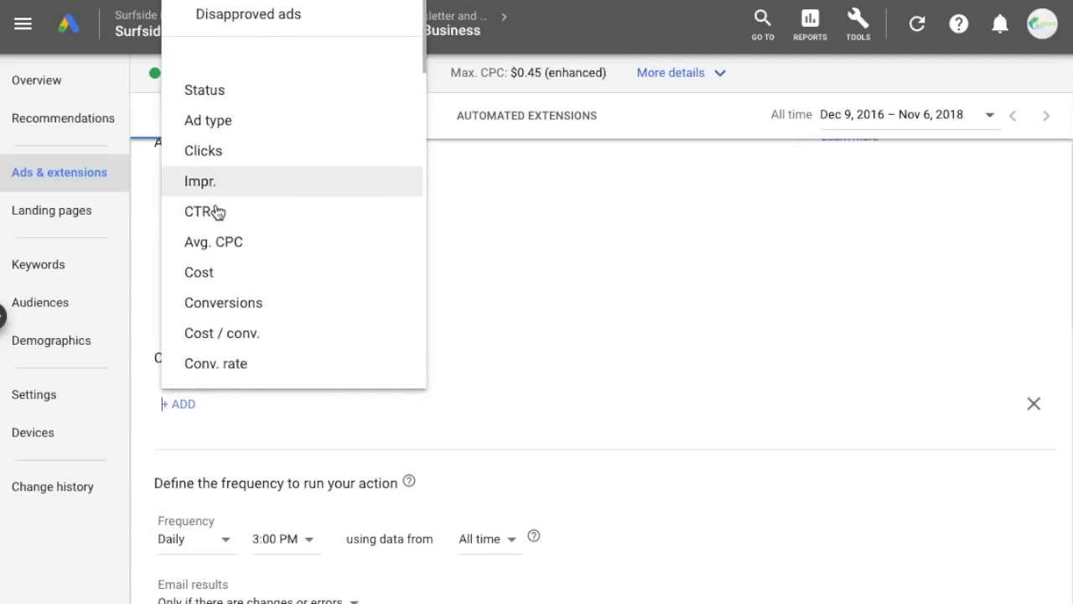
{"action": "scroll", "coordinate": [223, 227], "scroll_direction": "down", "scroll_amount": 3}
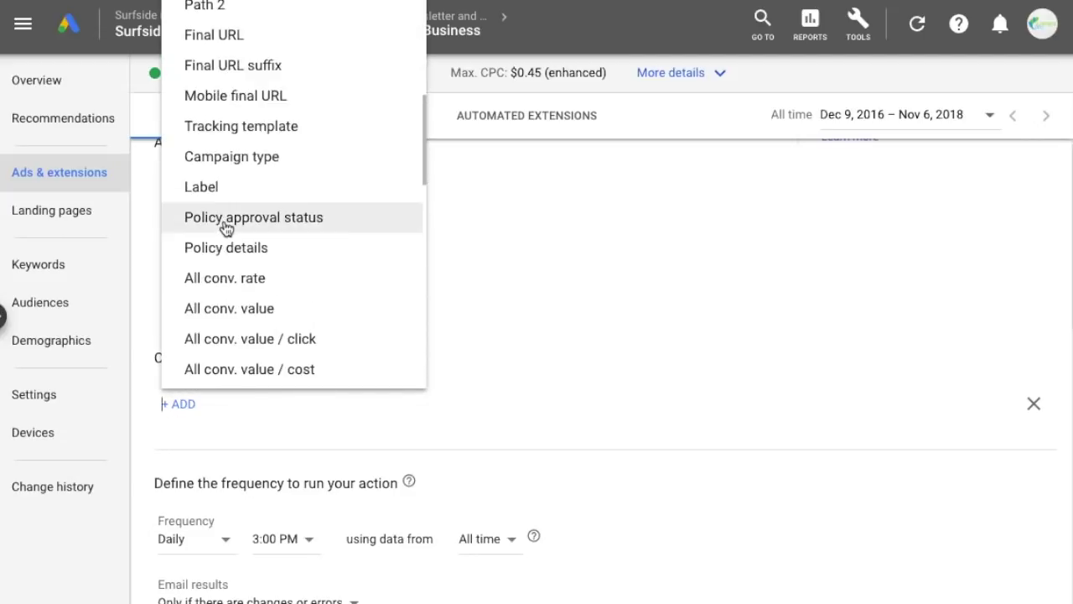
{"action": "left_click", "coordinate": [223, 186]}
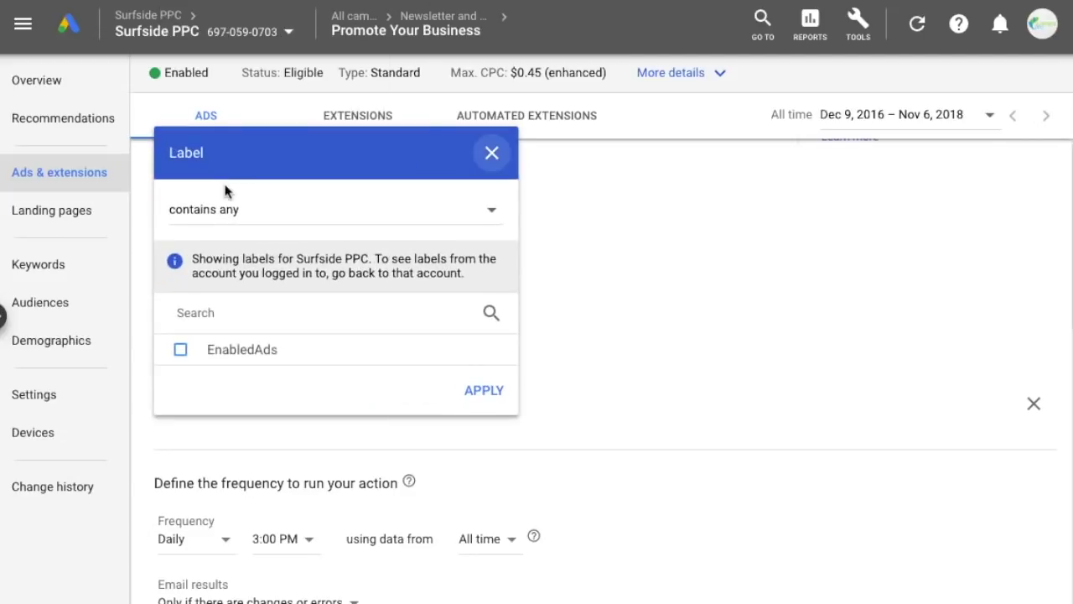
{"action": "left_click", "coordinate": [181, 350]}
{"action": "left_click", "coordinate": [484, 391]}
Schedule the rule to run once on Nov 9, 2018 at 12:00 AM.
{"action": "scroll", "coordinate": [565, 352], "scroll_direction": "up", "scroll_amount": 4}
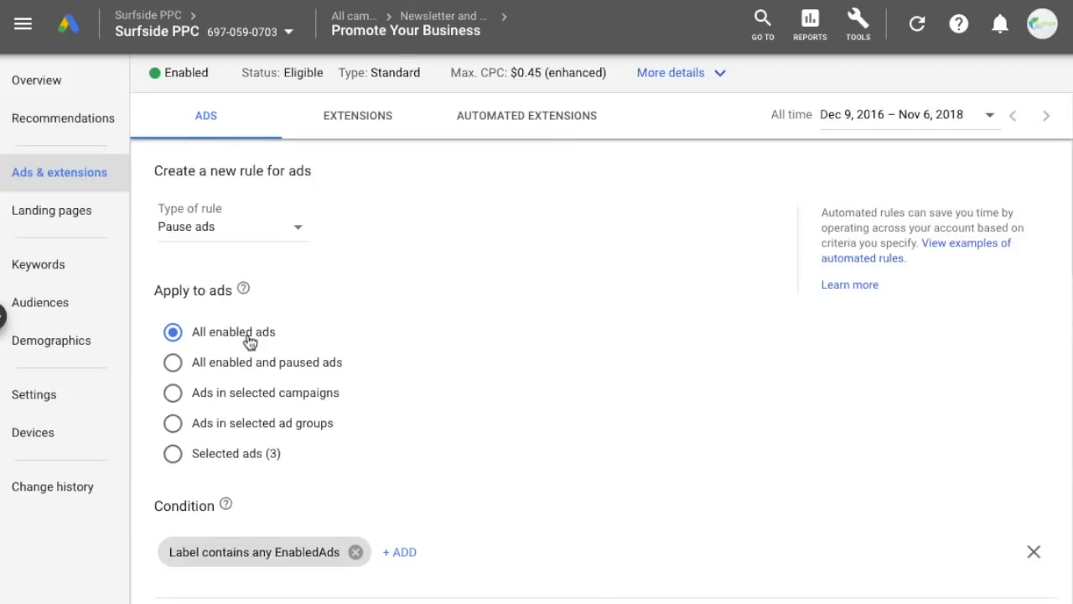
{"action": "scroll", "coordinate": [557, 352], "scroll_direction": "down", "scroll_amount": 3}
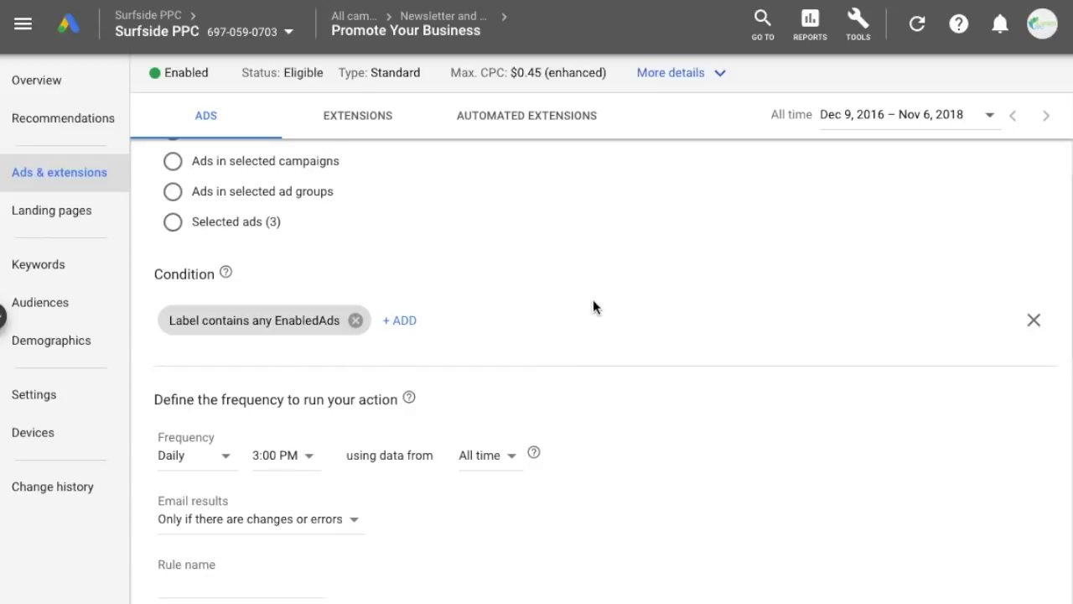
{"action": "scroll", "coordinate": [594, 304], "scroll_direction": "down", "scroll_amount": 2}
{"action": "left_click", "coordinate": [191, 333]}
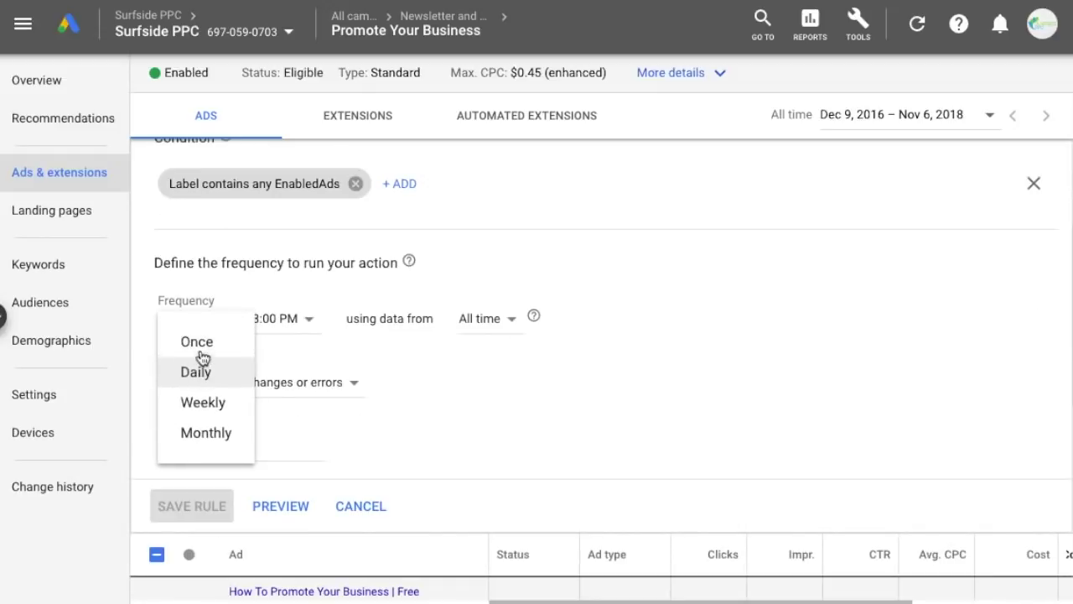
{"action": "left_click", "coordinate": [198, 342]}
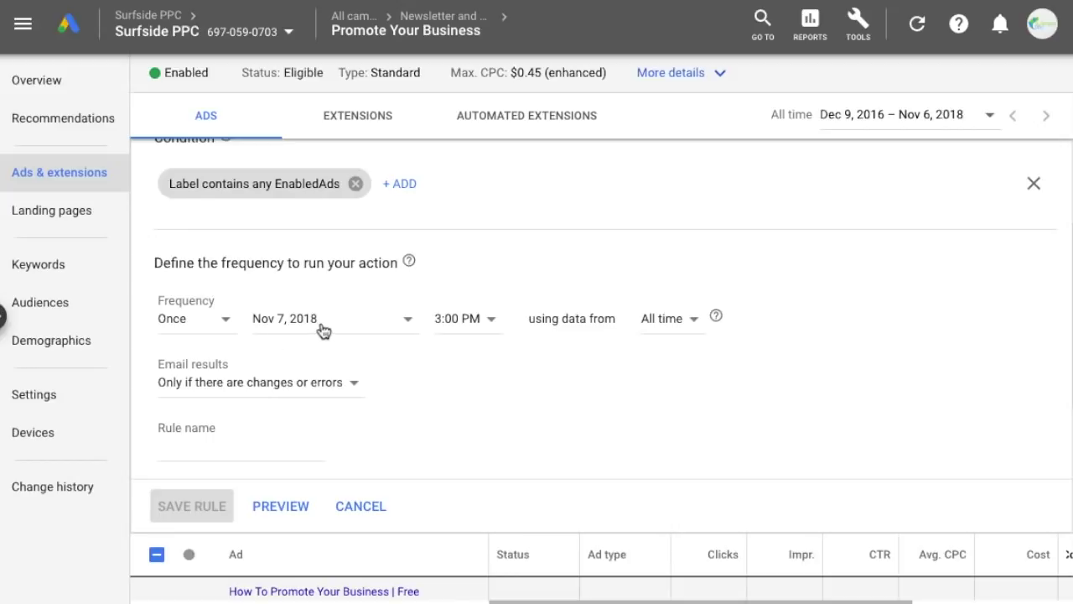
{"action": "left_click", "coordinate": [323, 327]}
{"action": "left_click", "coordinate": [440, 148]}
{"action": "left_click", "coordinate": [499, 326]}
{"action": "left_click", "coordinate": [476, 130]}
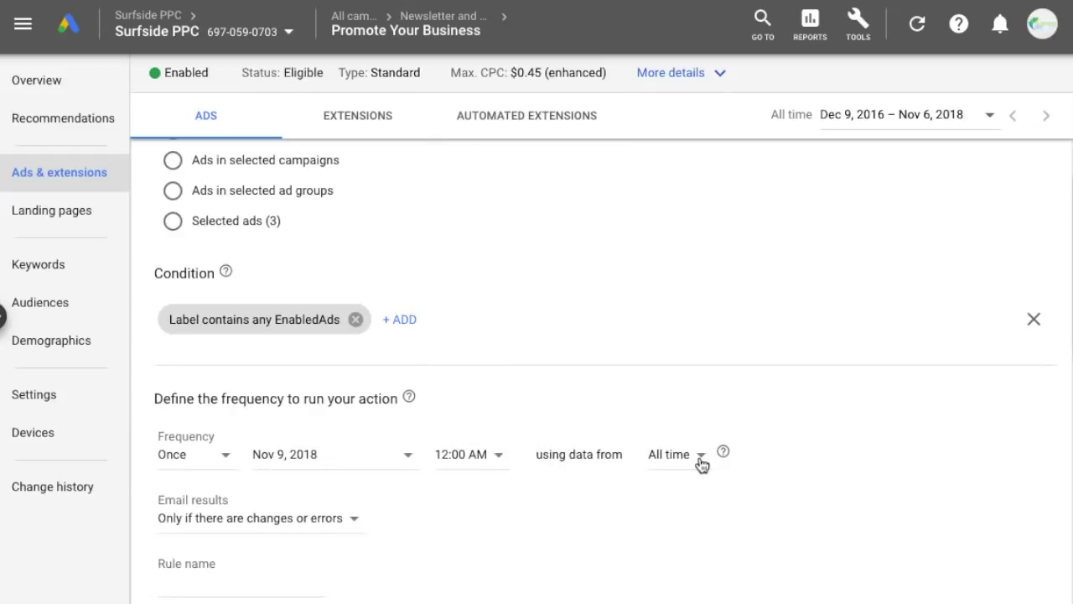
Name the rule '123' and save it.
{"action": "scroll", "coordinate": [805, 453], "scroll_direction": "down", "scroll_amount": 3}
{"action": "left_click", "coordinate": [225, 471]}
{"action": "type", "text": "1"}
{"action": "key", "text": "BackSpace"}
{"action": "type", "text": "123"}
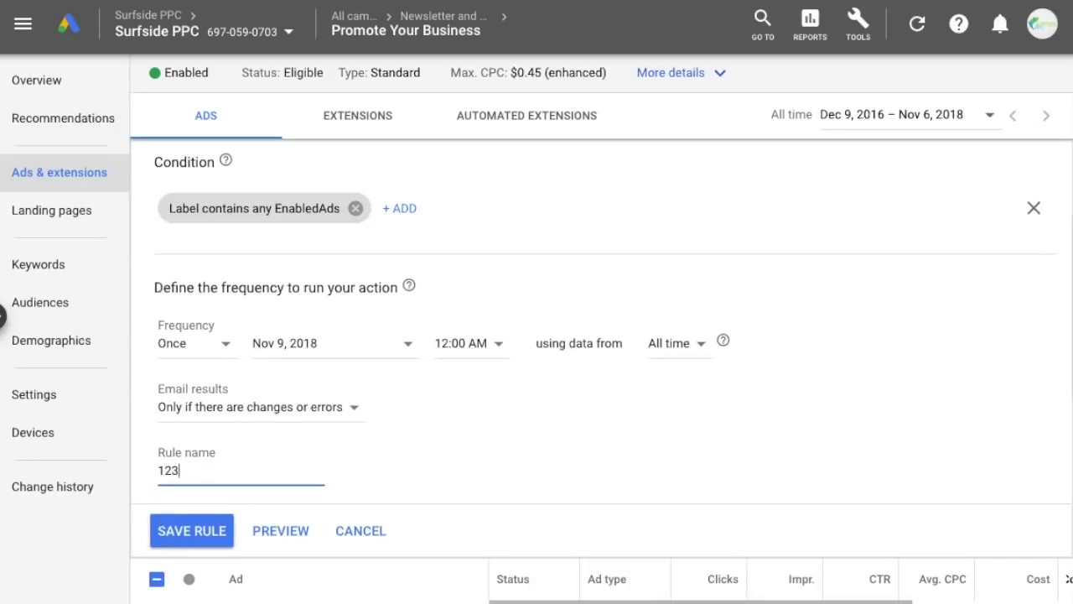
{"action": "left_click", "coordinate": [175, 535]}
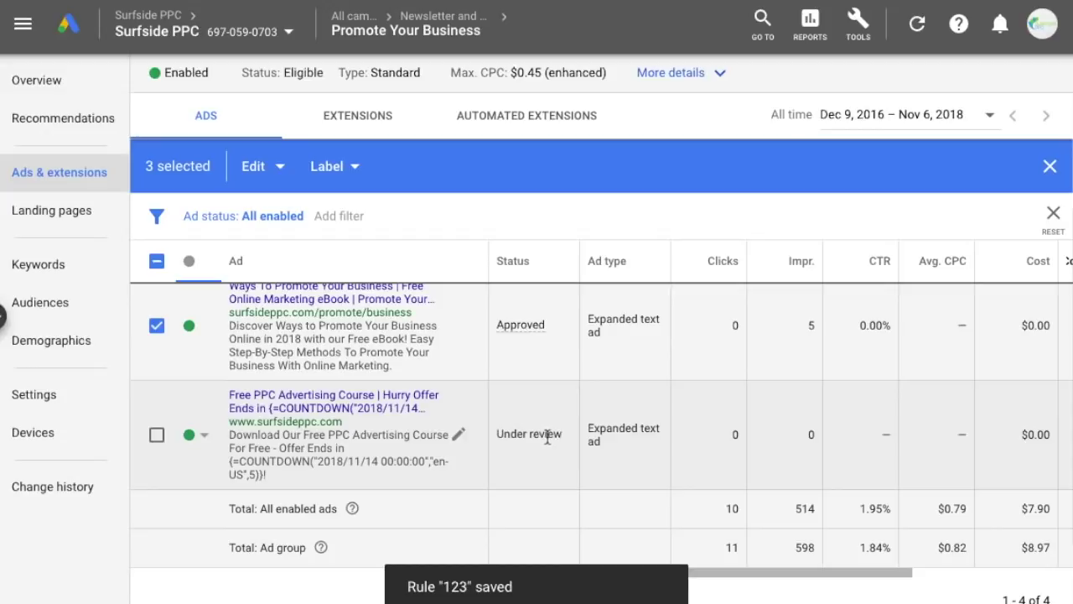
Scroll up to the ads table and tick, then clear, the select-all checkbox.
{"action": "scroll", "coordinate": [369, 423], "scroll_direction": "up", "scroll_amount": 4}
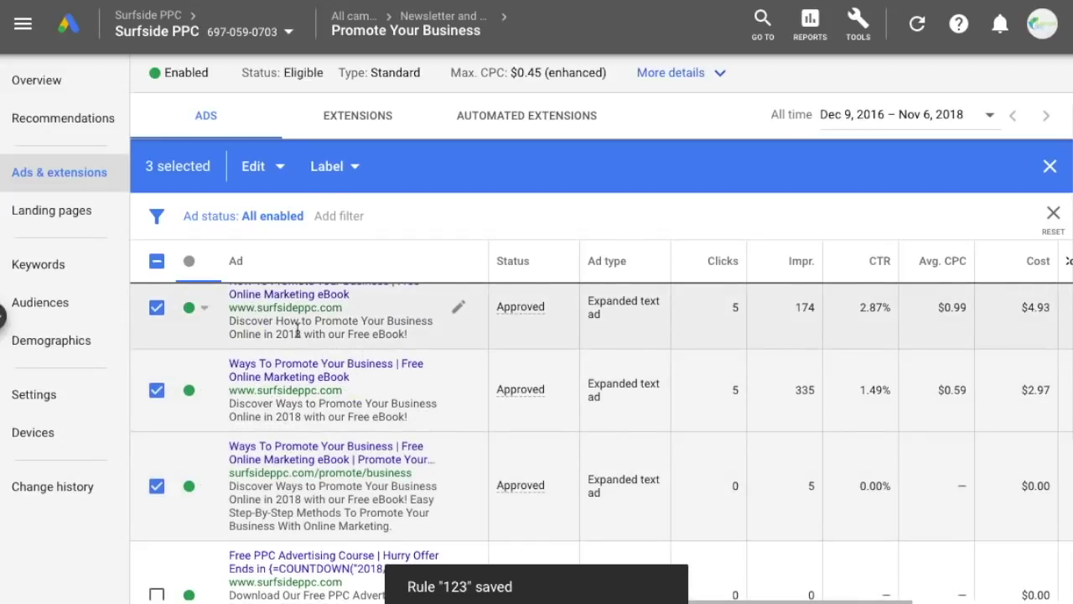
{"action": "scroll", "coordinate": [277, 318], "scroll_direction": "up", "scroll_amount": 1}
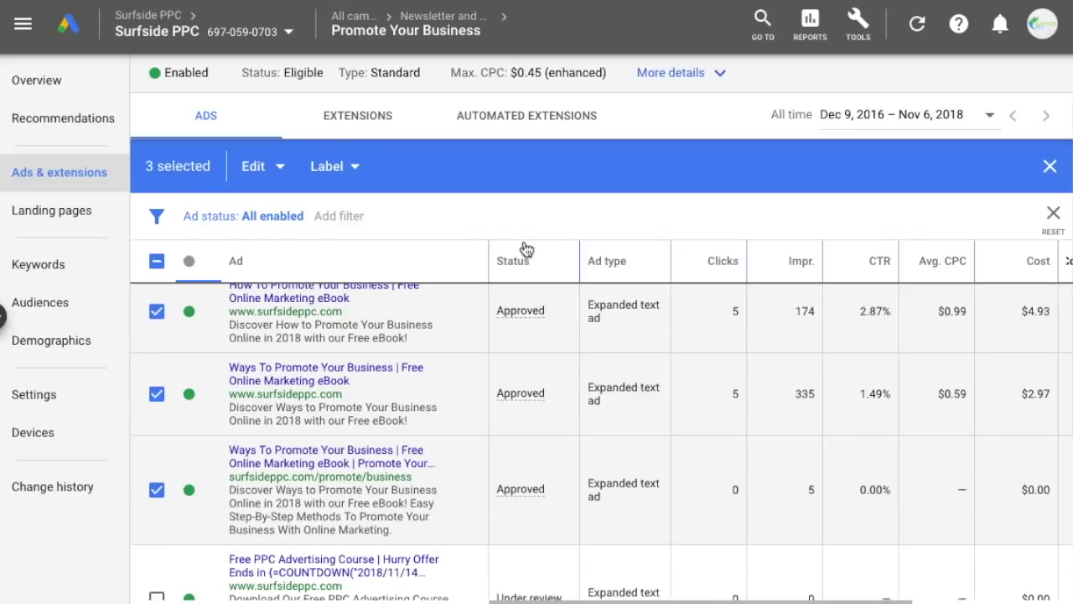
{"action": "left_click", "coordinate": [160, 265]}
{"action": "left_click", "coordinate": [160, 265]}
Pause the Free PPC Advertising Course countdown ad and select it for bulk actions.
{"action": "scroll", "coordinate": [282, 335], "scroll_direction": "down", "scroll_amount": 2}
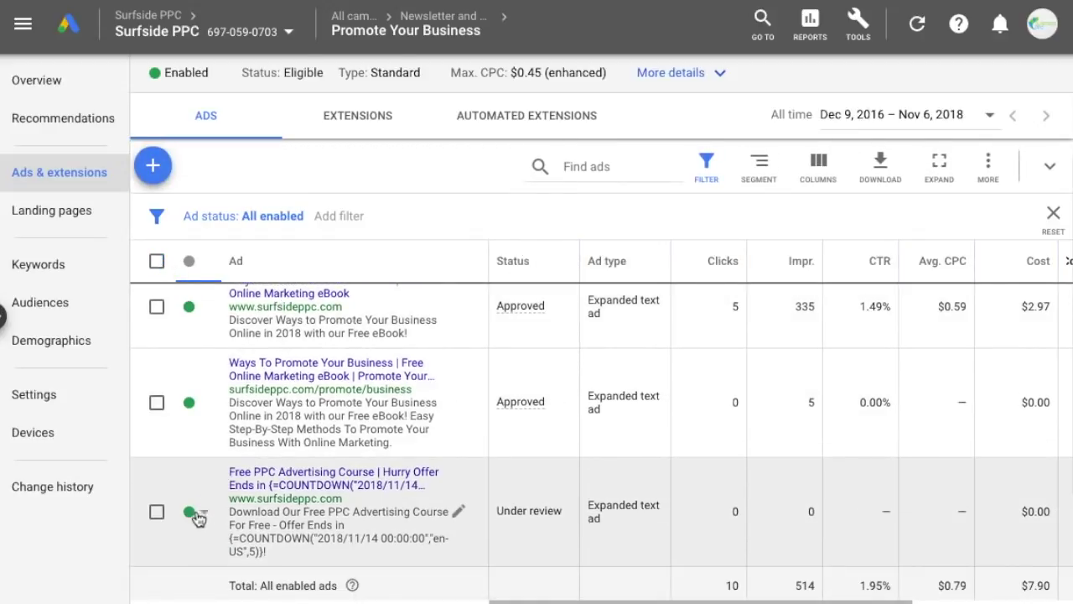
{"action": "left_click", "coordinate": [204, 513]}
{"action": "left_click", "coordinate": [243, 521]}
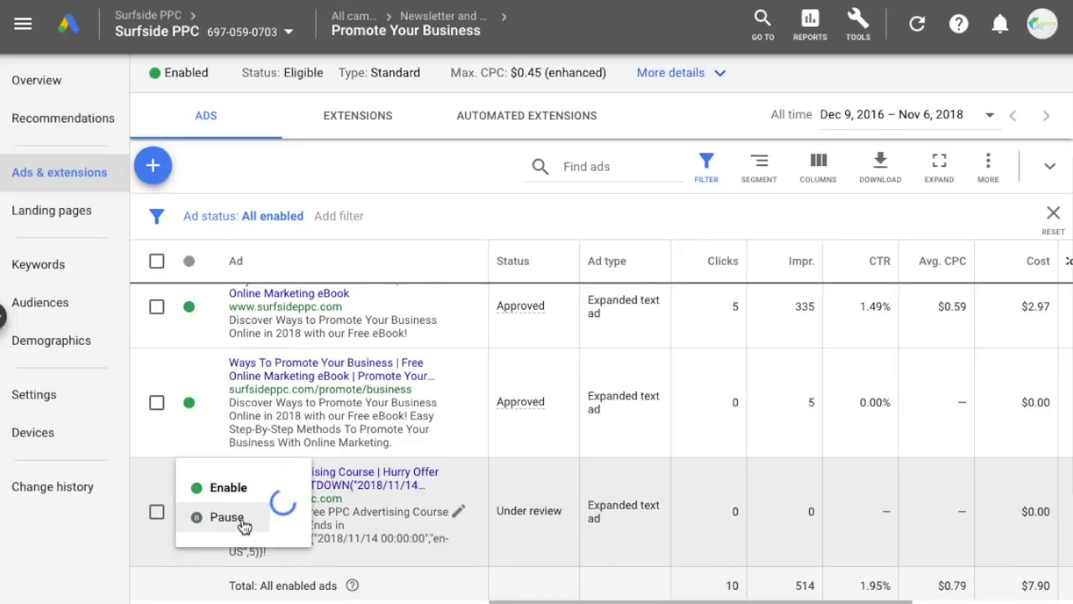
{"action": "left_click", "coordinate": [159, 514]}
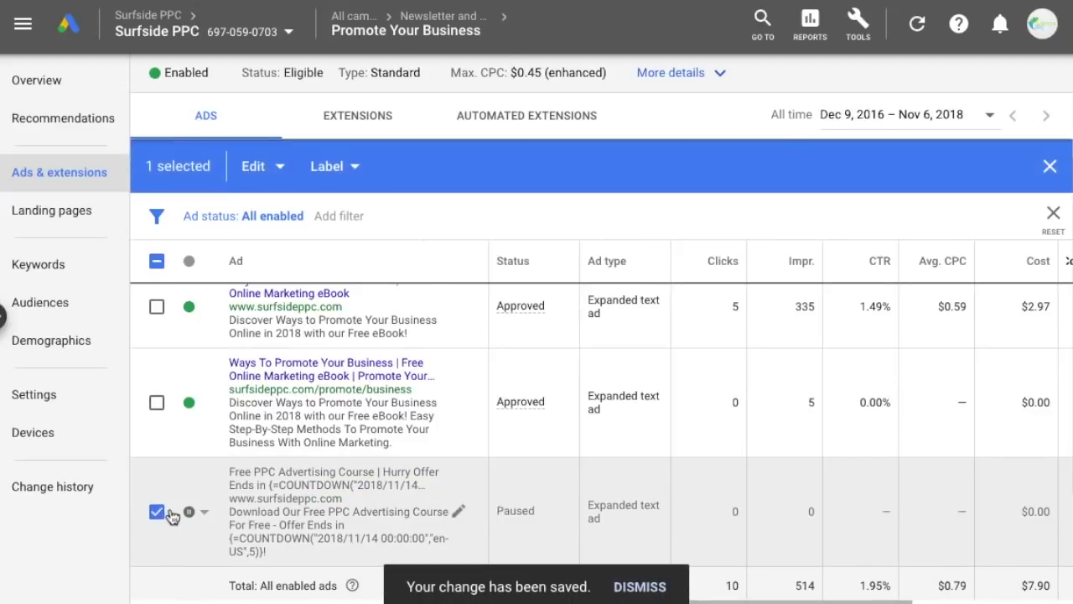
{"action": "left_click", "coordinate": [281, 167]}
Create an automated rule for the selected ad with rule type Enable ads.
{"action": "left_click", "coordinate": [279, 480]}
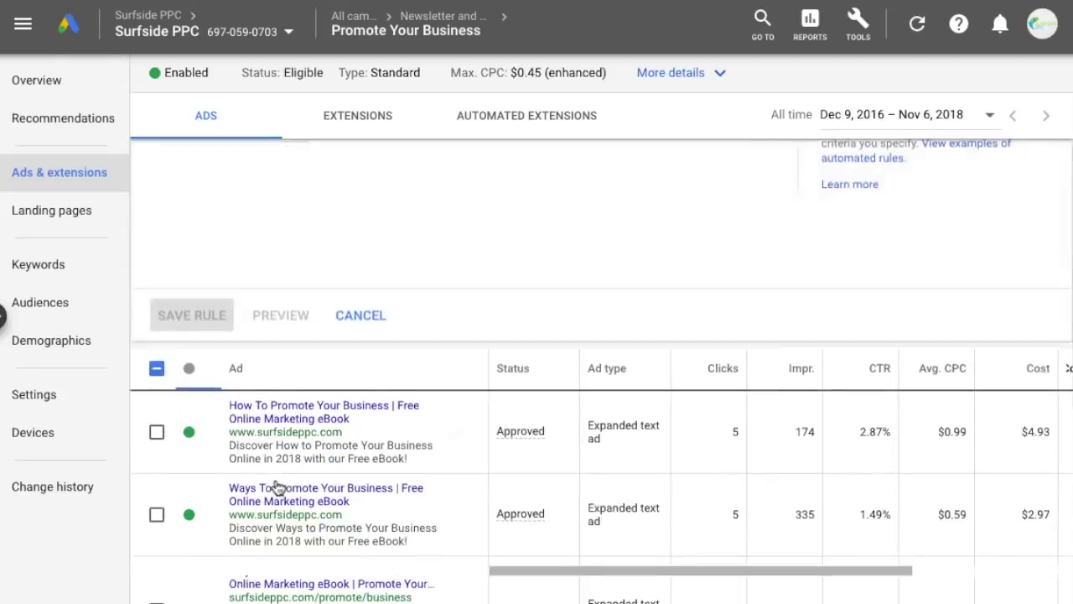
{"action": "left_click", "coordinate": [280, 239]}
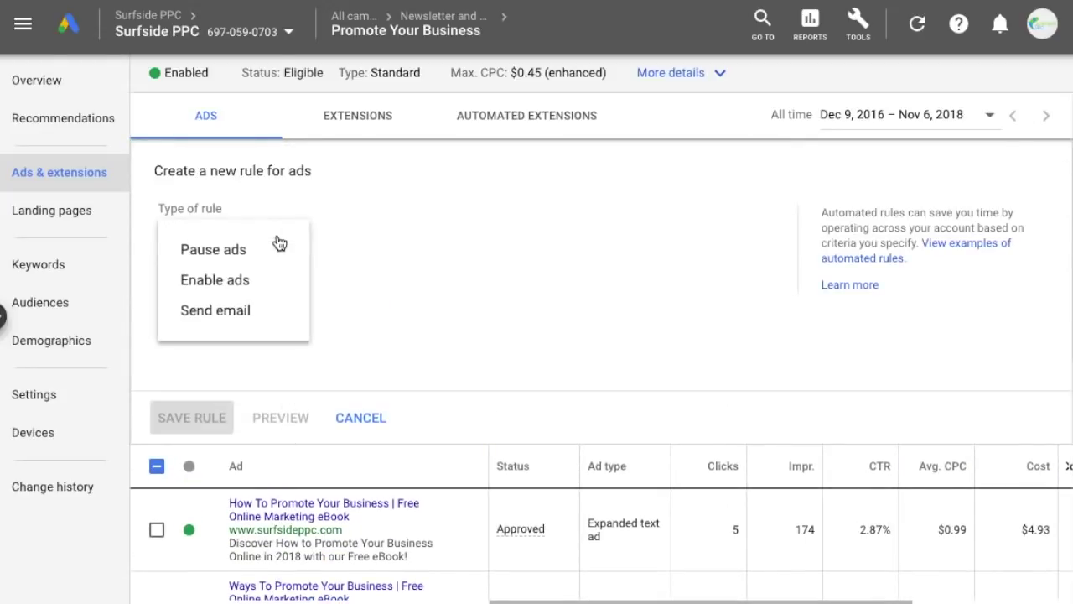
{"action": "left_click", "coordinate": [220, 279]}
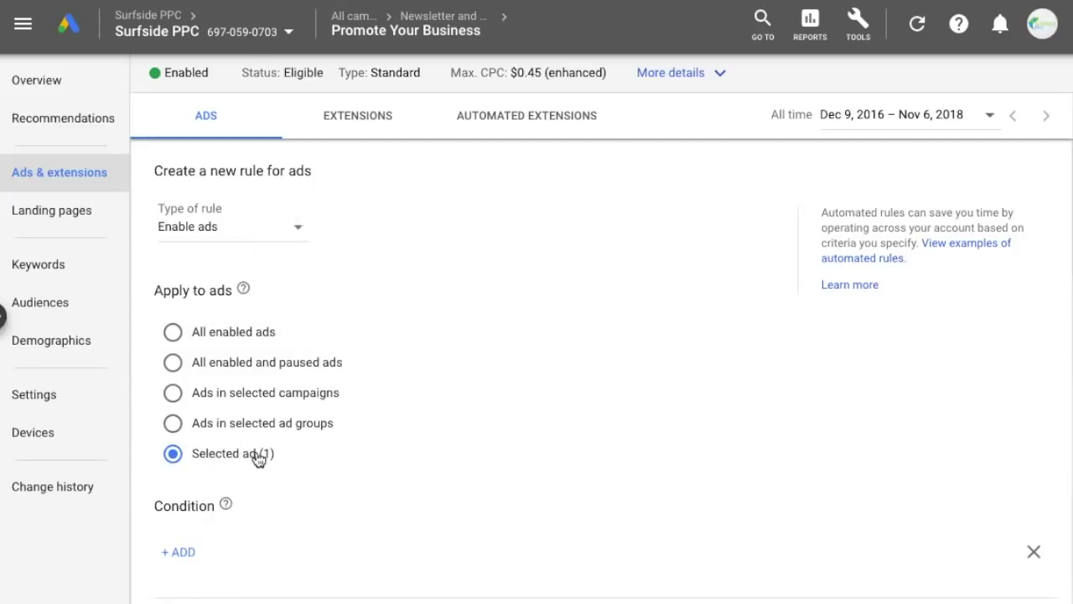
{"action": "scroll", "coordinate": [340, 365], "scroll_direction": "down", "scroll_amount": 2}
{"action": "scroll", "coordinate": [414, 317], "scroll_direction": "down", "scroll_amount": 1}
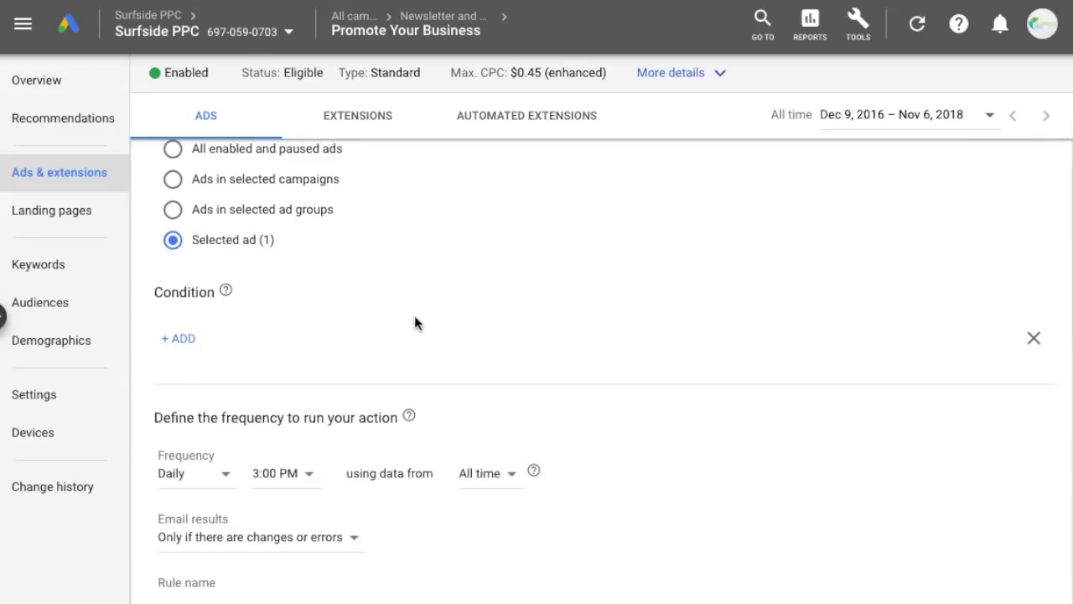
{"action": "scroll", "coordinate": [648, 330], "scroll_direction": "down", "scroll_amount": 2}
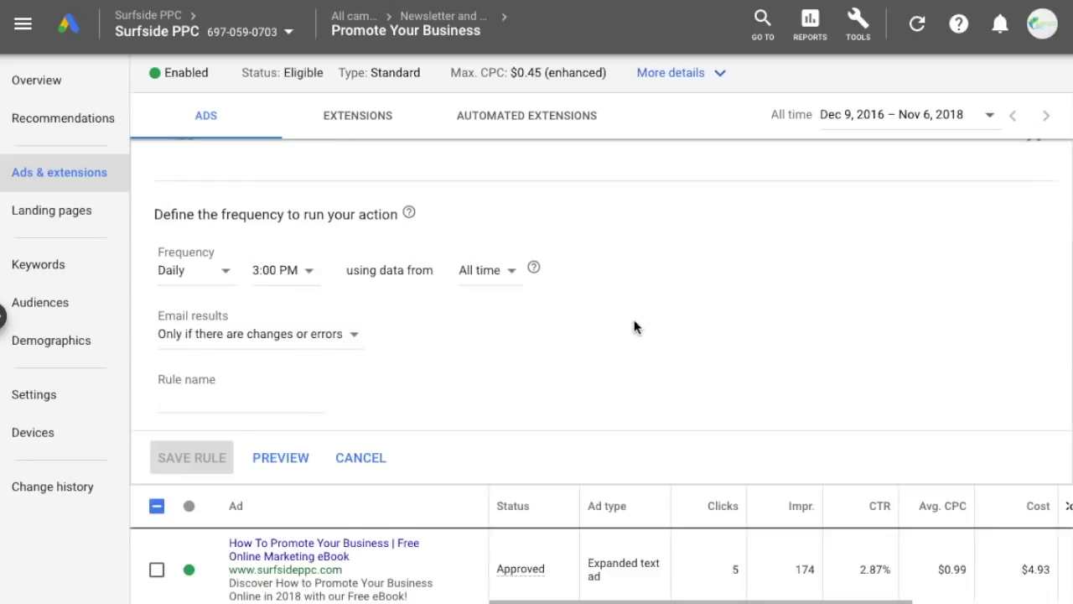
Schedule the rule to run once on Nov 9, 2018 at 12:00 AM.
{"action": "left_click", "coordinate": [214, 279]}
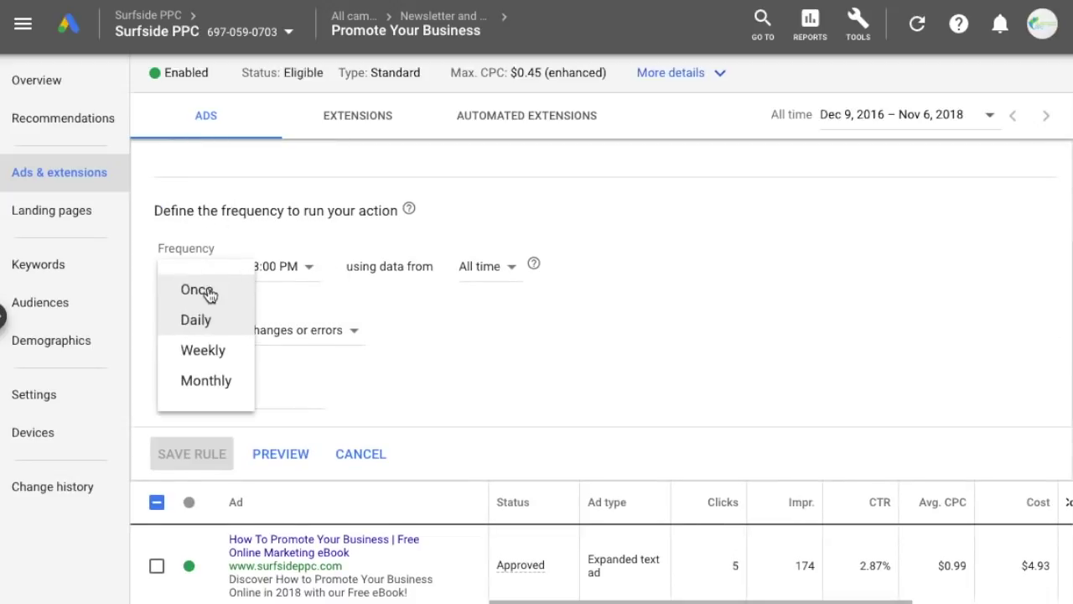
{"action": "left_click", "coordinate": [210, 291]}
{"action": "left_click", "coordinate": [375, 279]}
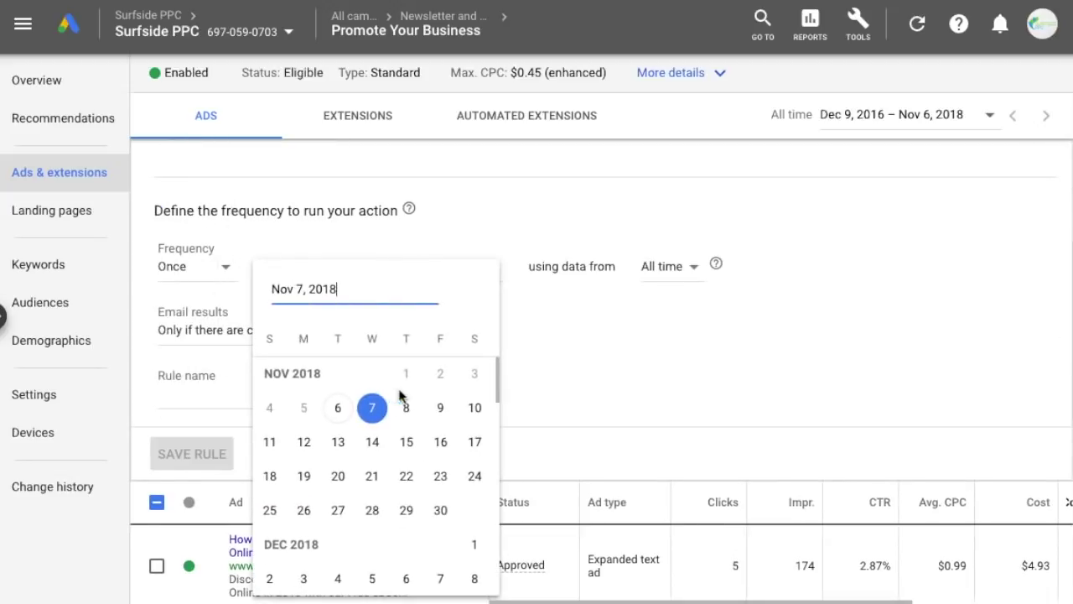
{"action": "left_click", "coordinate": [440, 411]}
{"action": "left_click", "coordinate": [481, 267]}
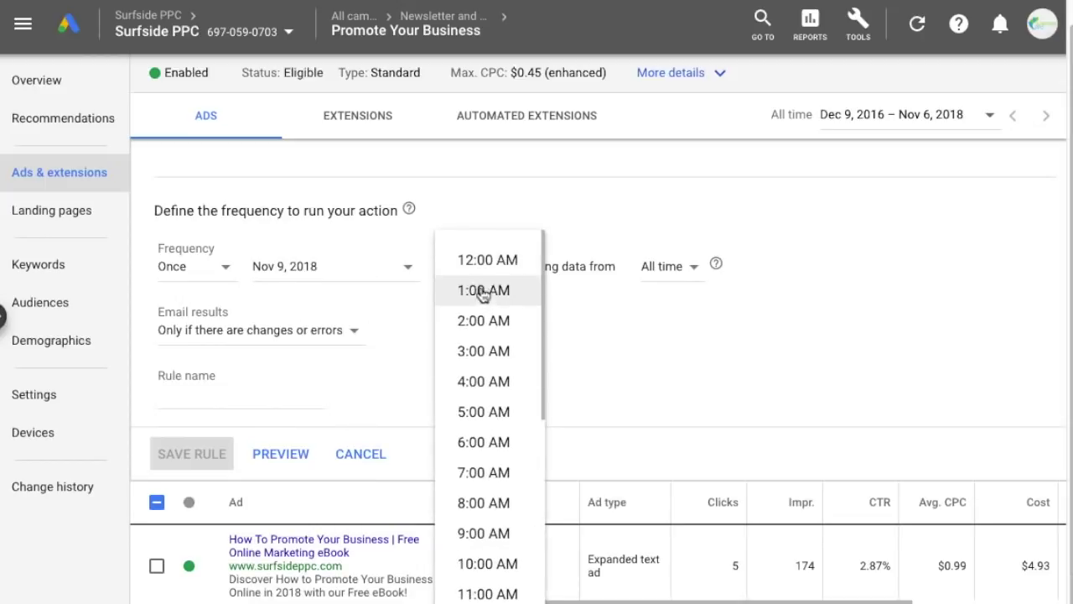
{"action": "left_click", "coordinate": [485, 292]}
Name the rule 1234 and save it, then review the ads list.
{"action": "left_click", "coordinate": [236, 392]}
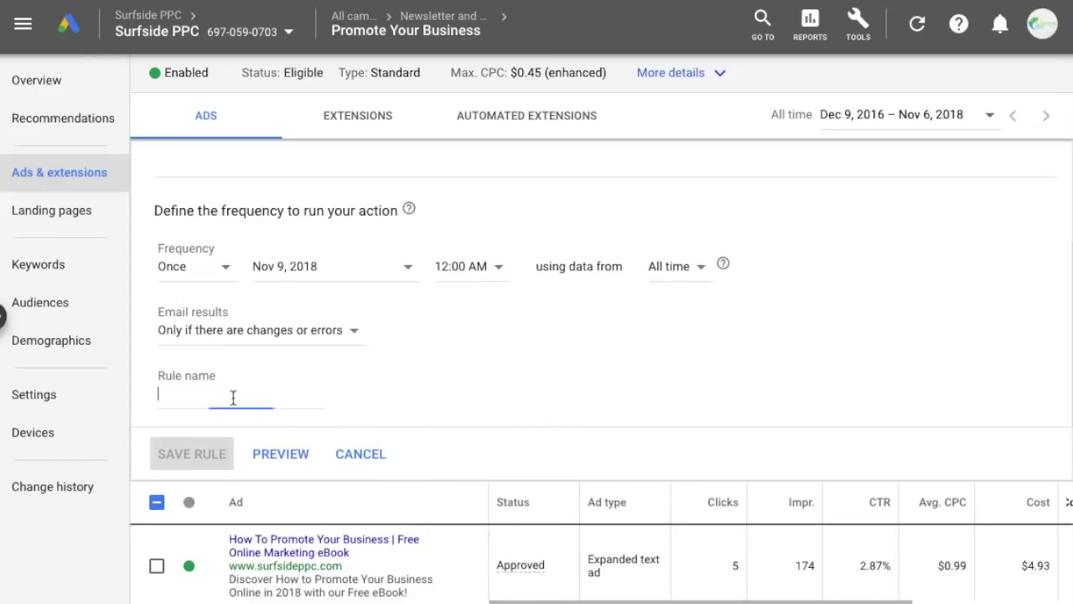
{"action": "type", "text": "1234"}
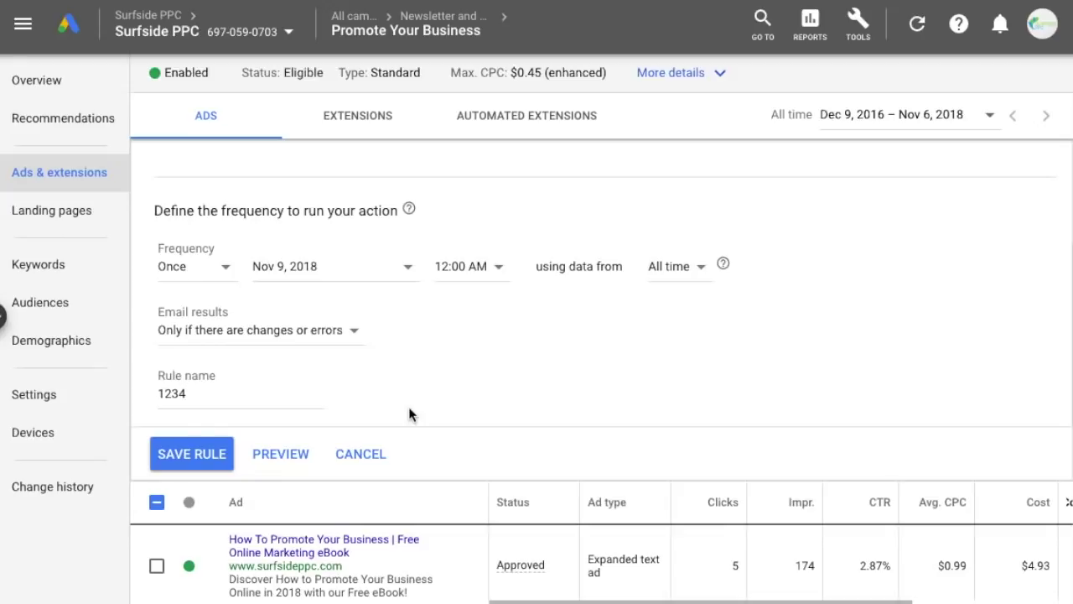
{"action": "left_click", "coordinate": [194, 455]}
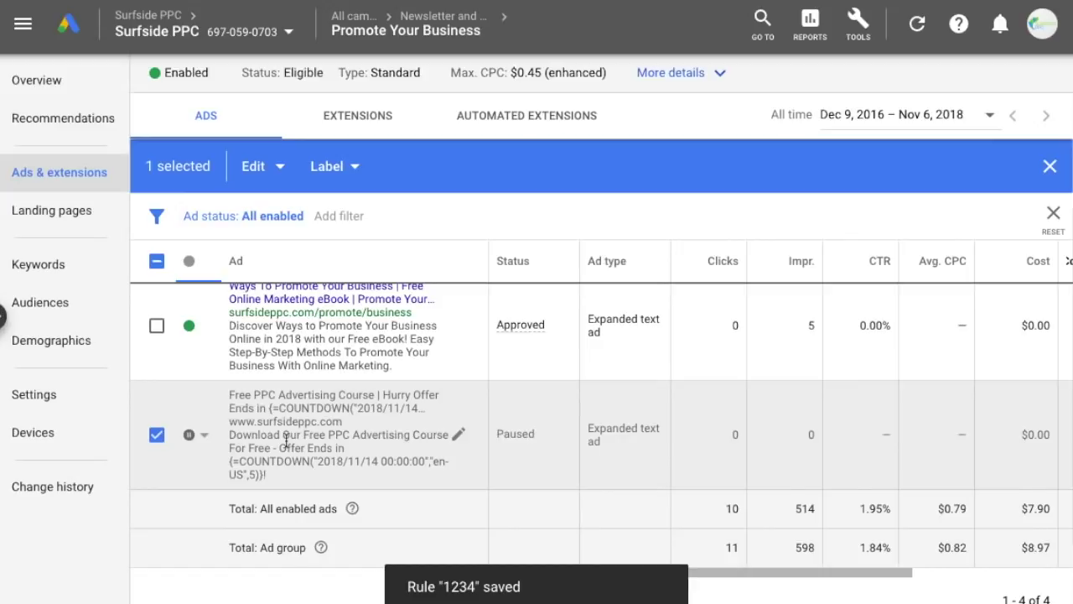
{"action": "scroll", "coordinate": [286, 440], "scroll_direction": "up", "scroll_amount": 3}
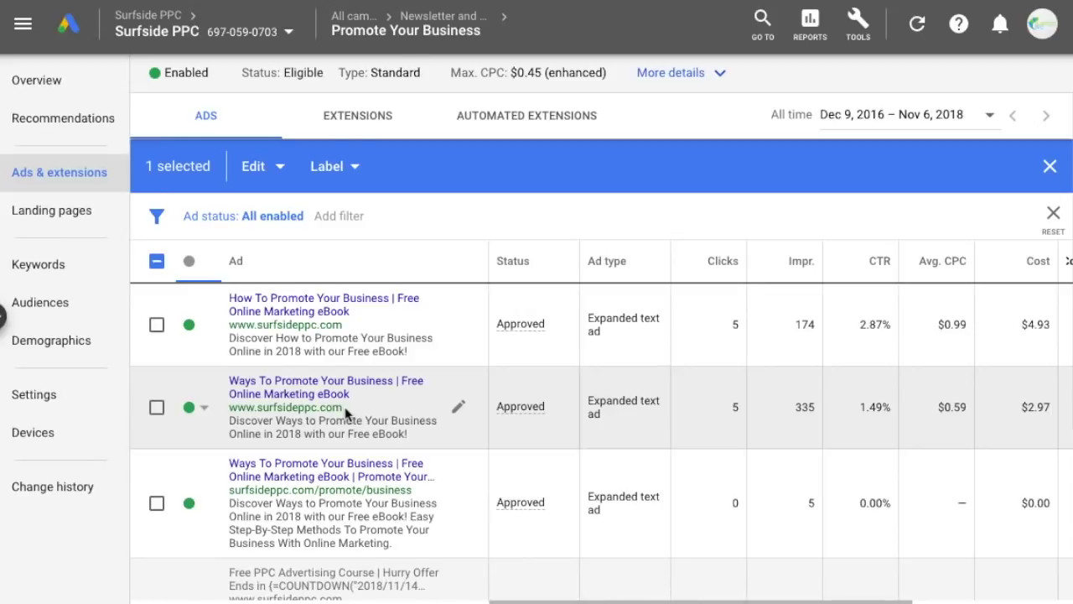
{"action": "scroll", "coordinate": [288, 402], "scroll_direction": "down", "scroll_amount": 1}
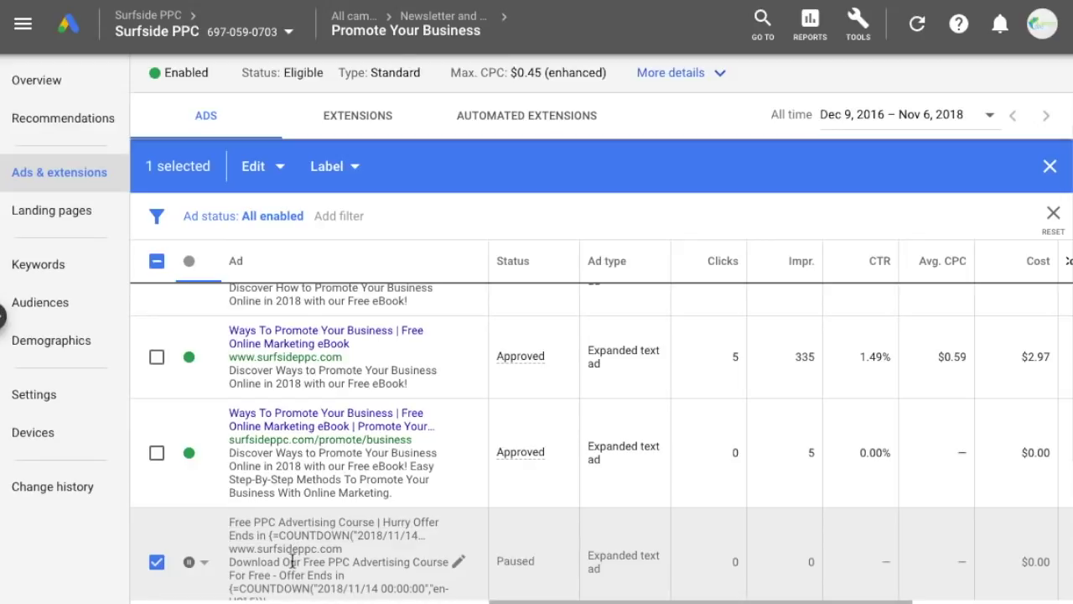
{"action": "scroll", "coordinate": [297, 457], "scroll_direction": "up", "scroll_amount": 1}
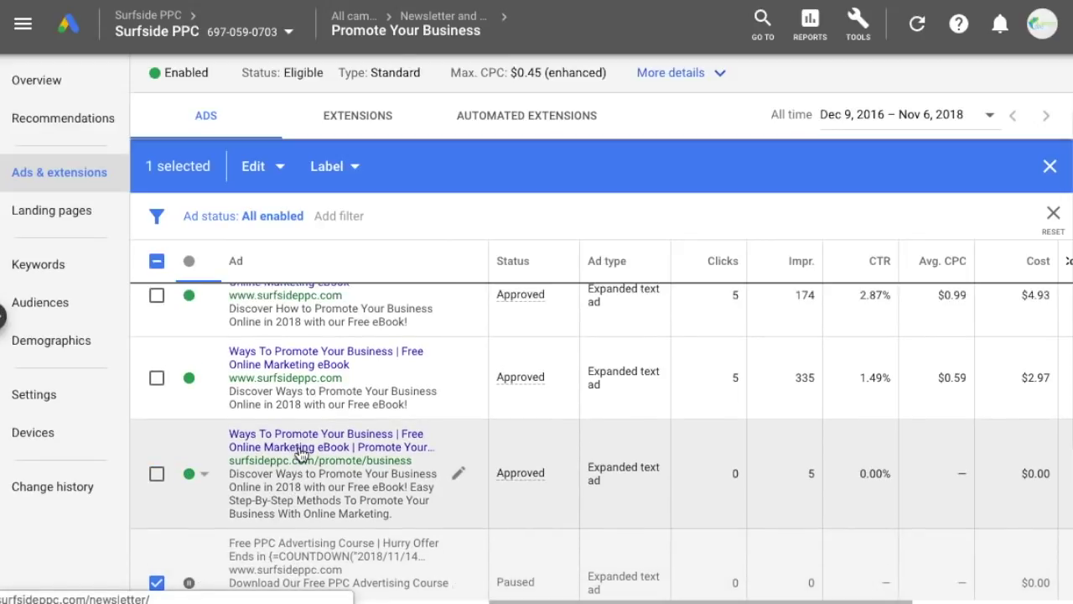